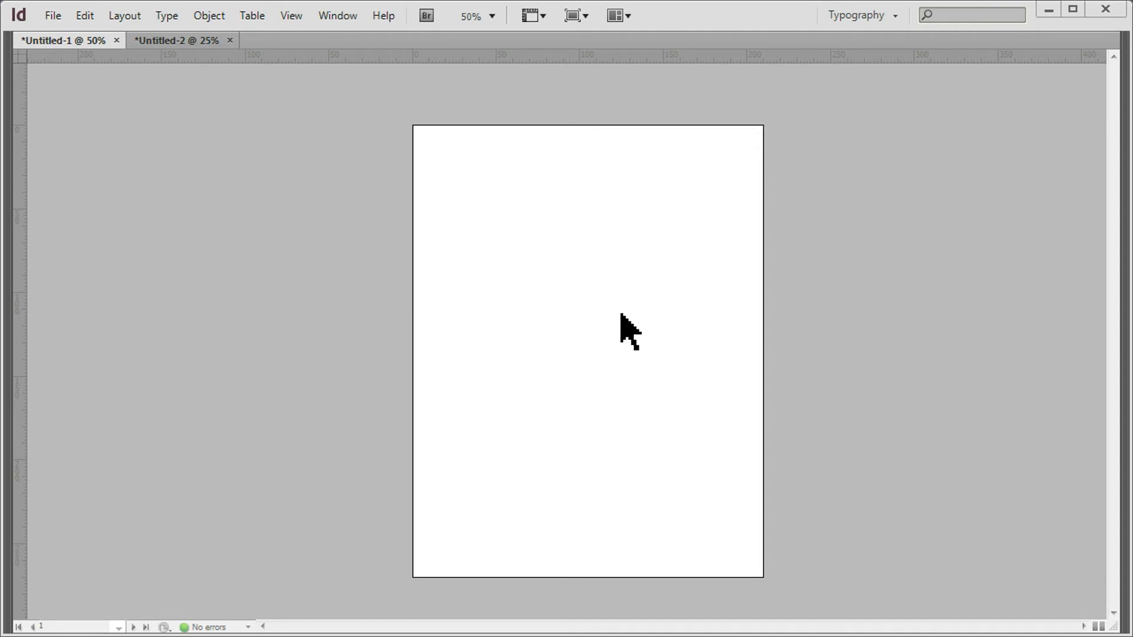
Place the Slug Bleed cover image in the Untitled-1 document and align it to the page edges
click(170, 41)
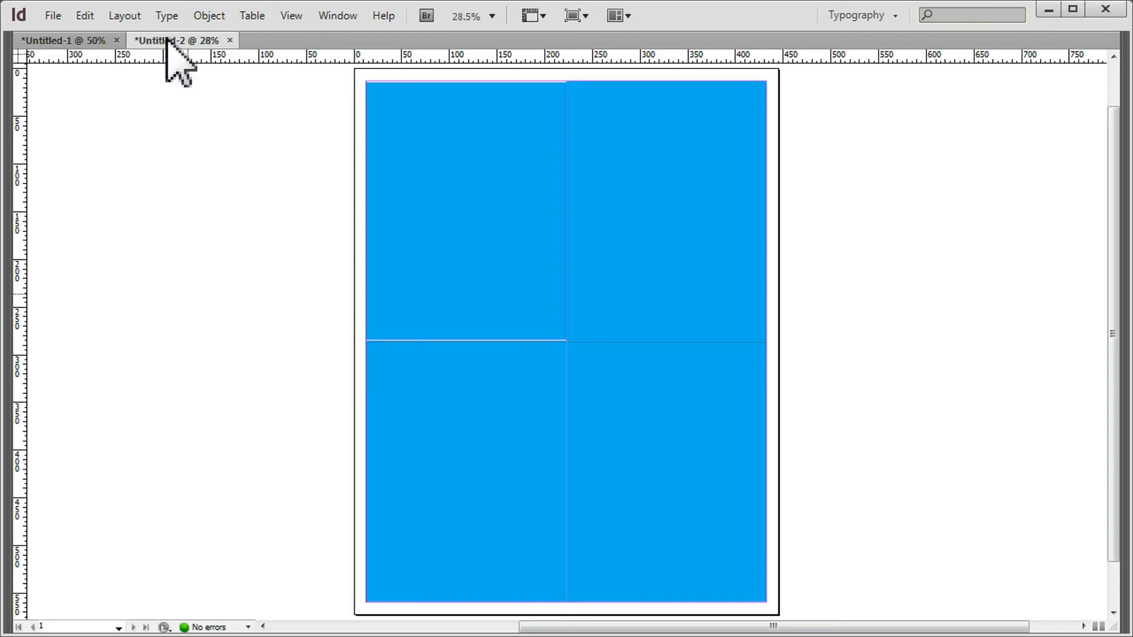
click(84, 41)
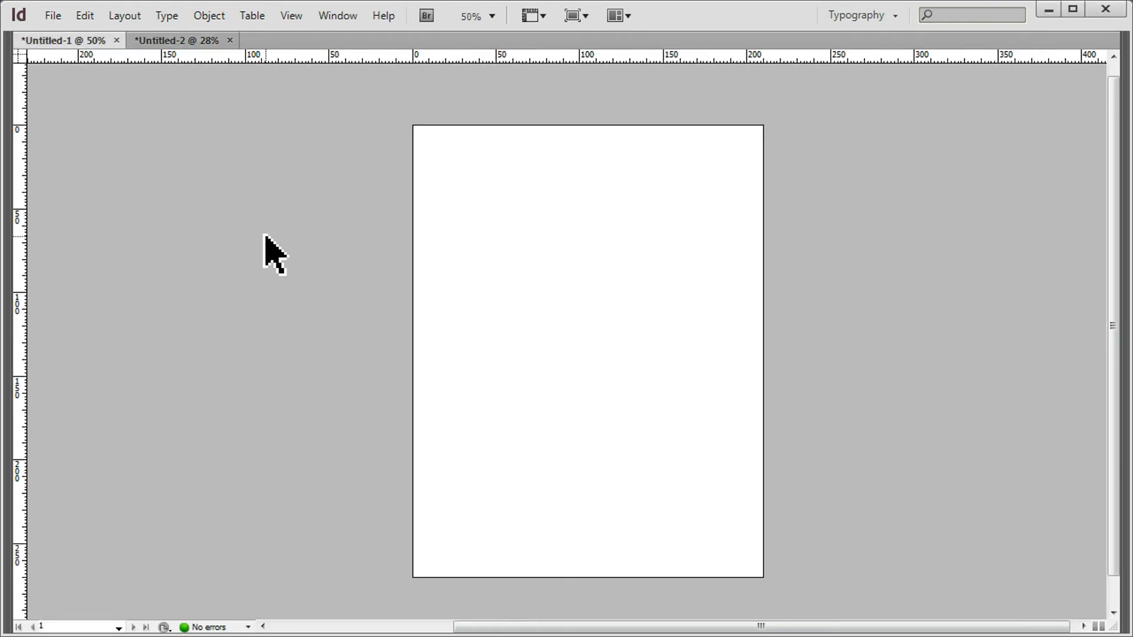
key(ctrl+d)
double_click(498, 170)
click(499, 201)
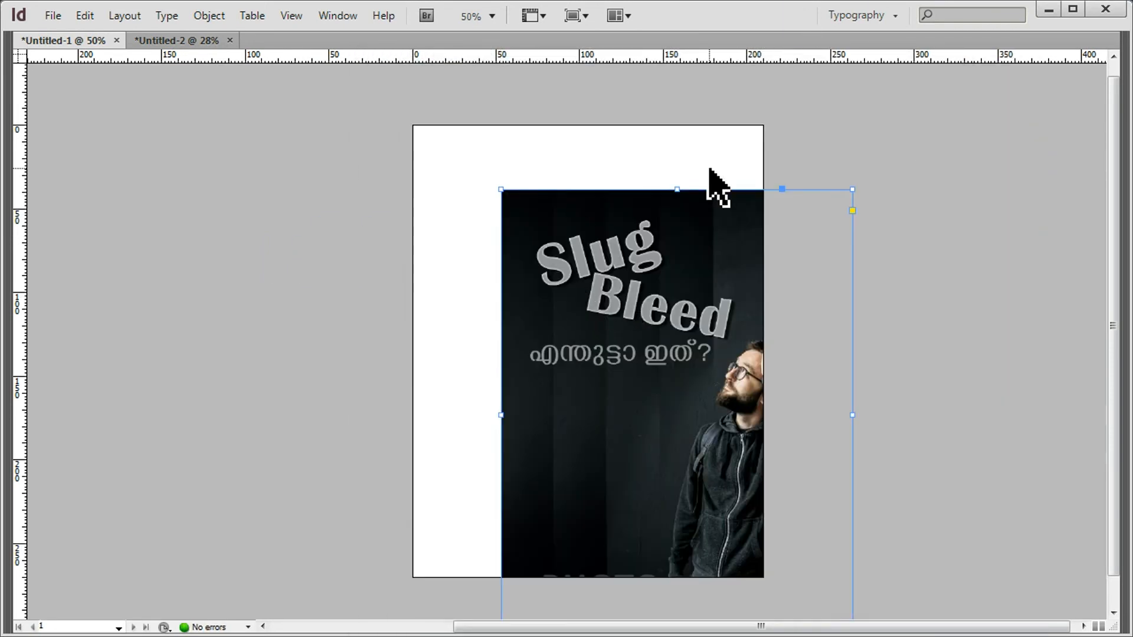
drag(673, 231, 586, 167)
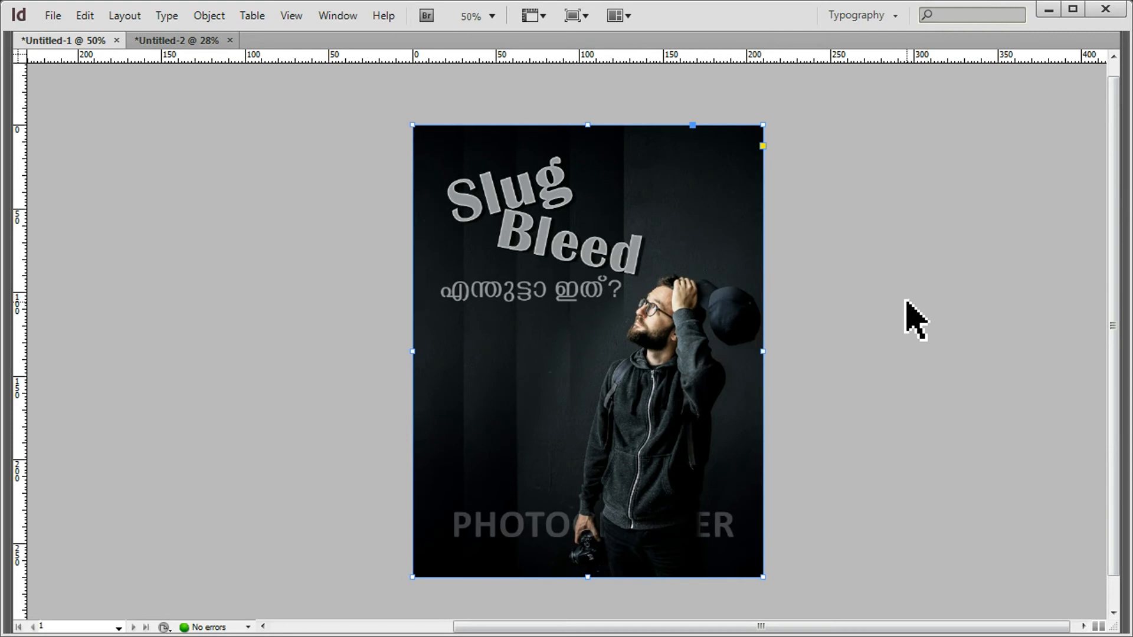
Set the document's bleed to 3 mm on the top, bottom, inside and outside
key(ctrl+alt+p)
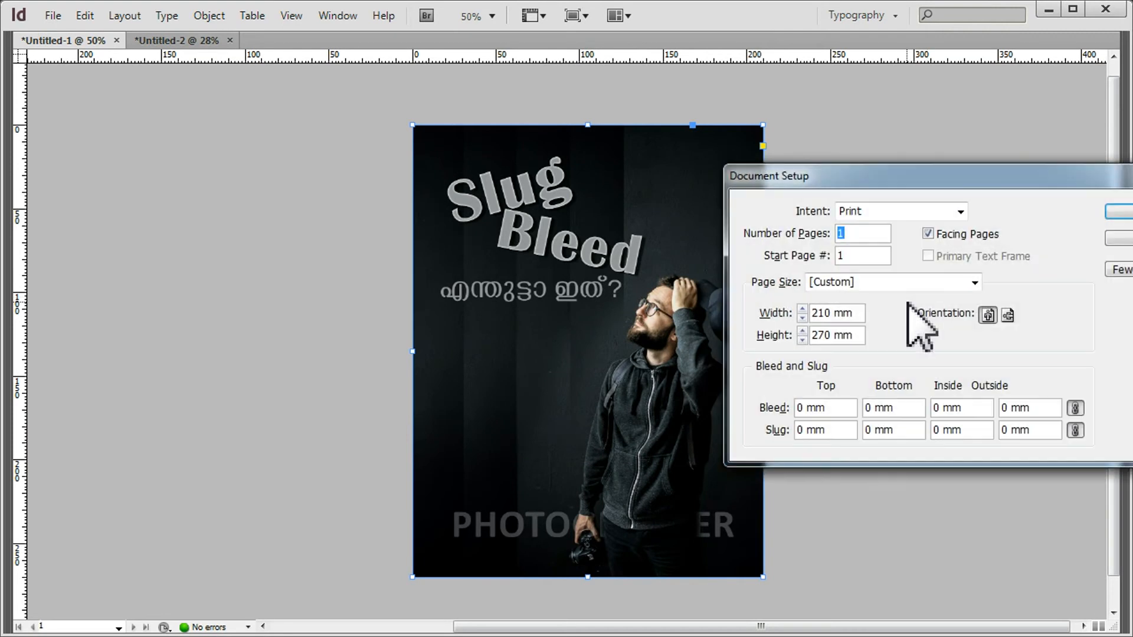
click(832, 407)
drag(832, 407, 632, 395)
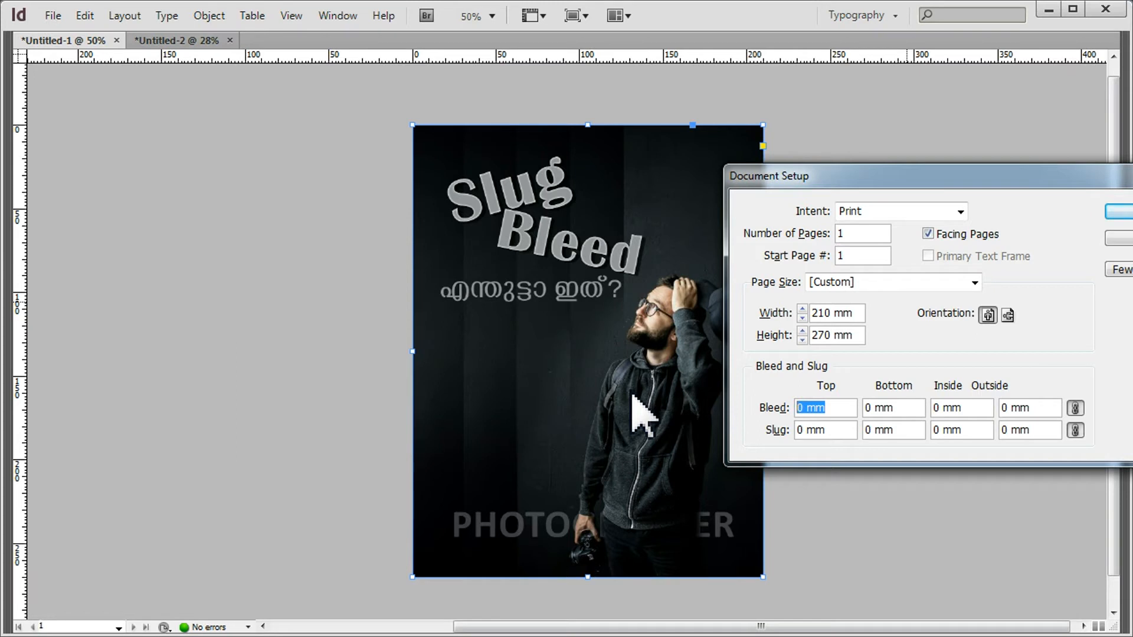
text(3)
key(Tab)
key(Tab)
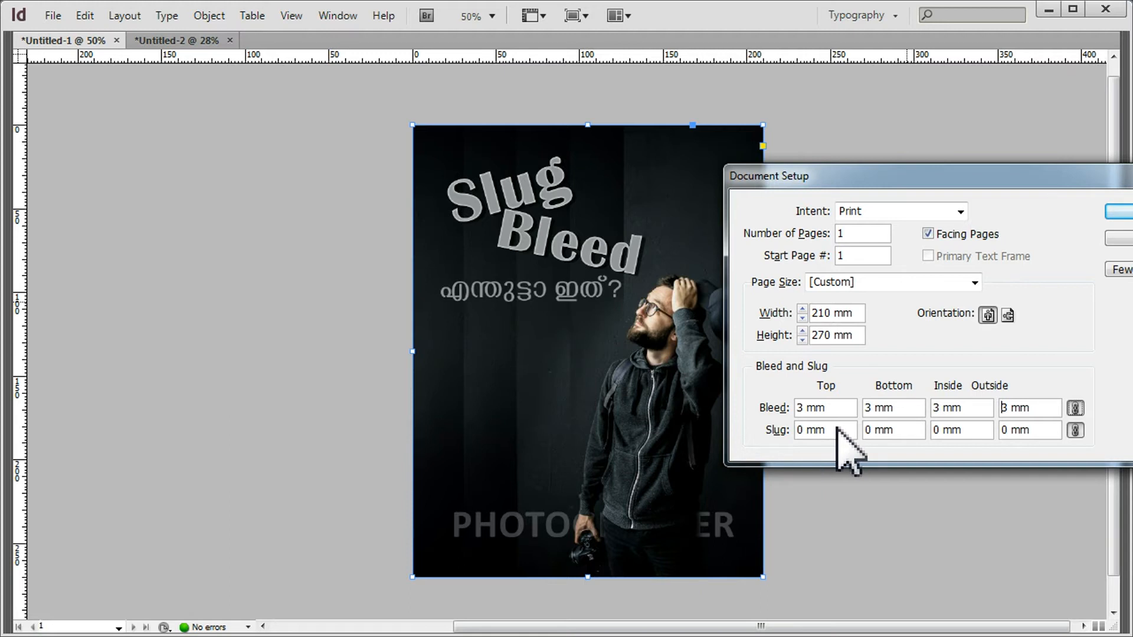
click(1123, 211)
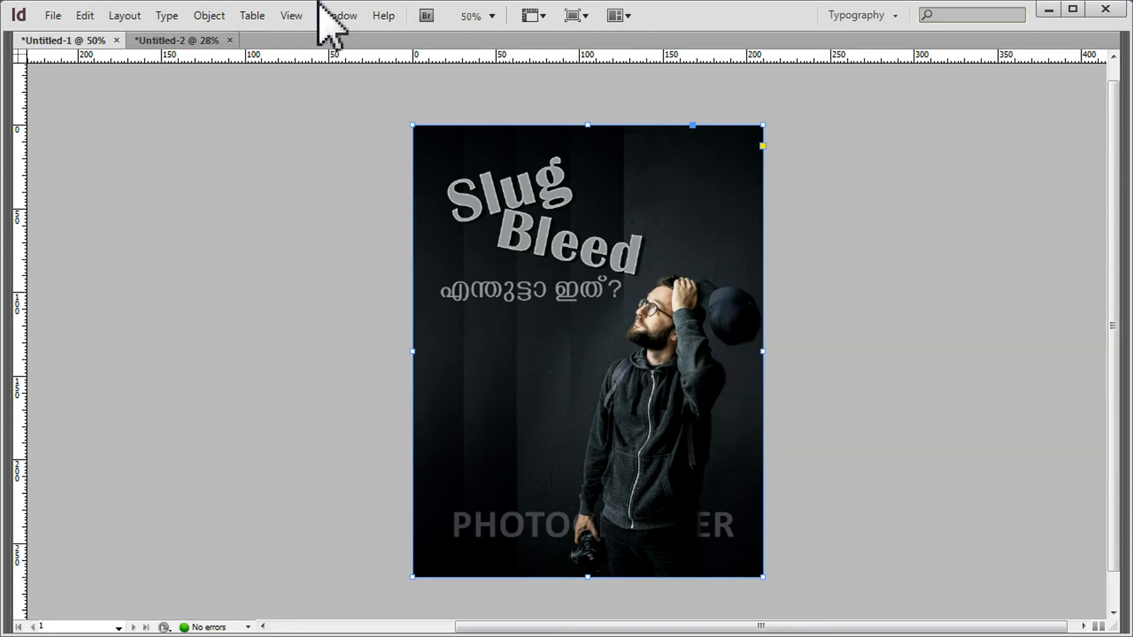
Show the page in Normal screen mode, switch it to Bleed mode and deselect the cover image
click(291, 15)
mouse_move(344, 259)
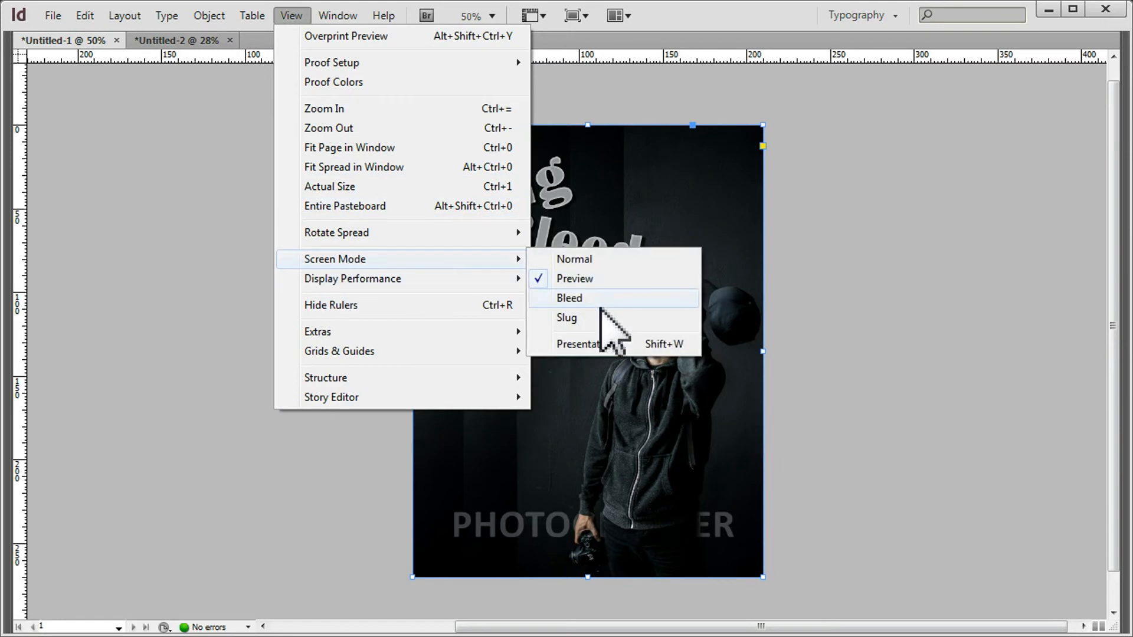
click(575, 260)
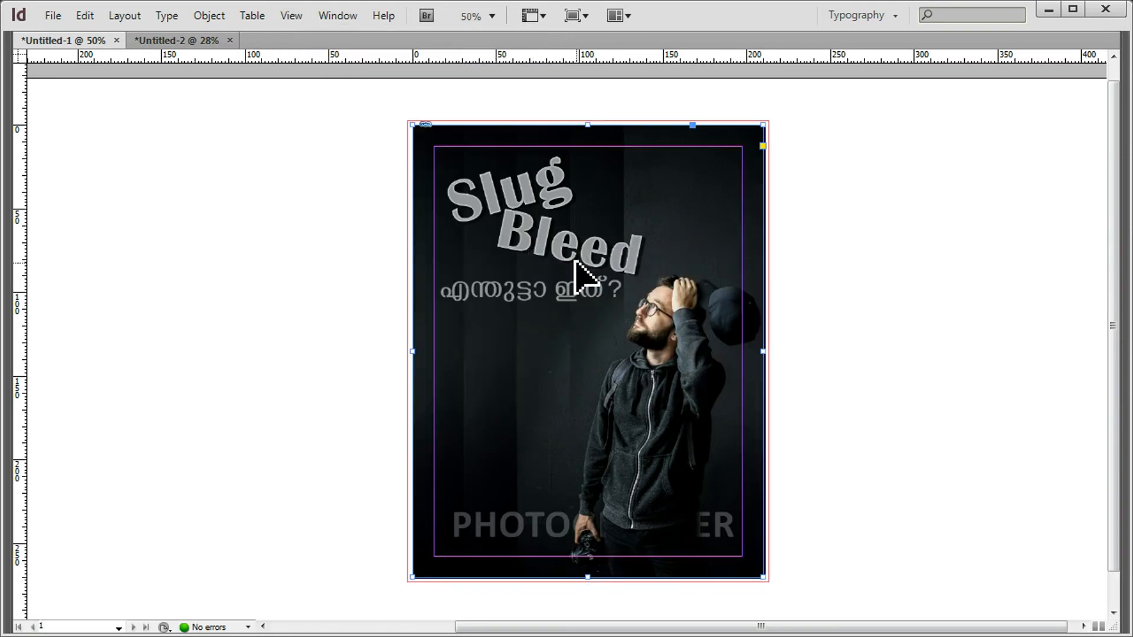
click(293, 17)
mouse_move(354, 260)
click(555, 299)
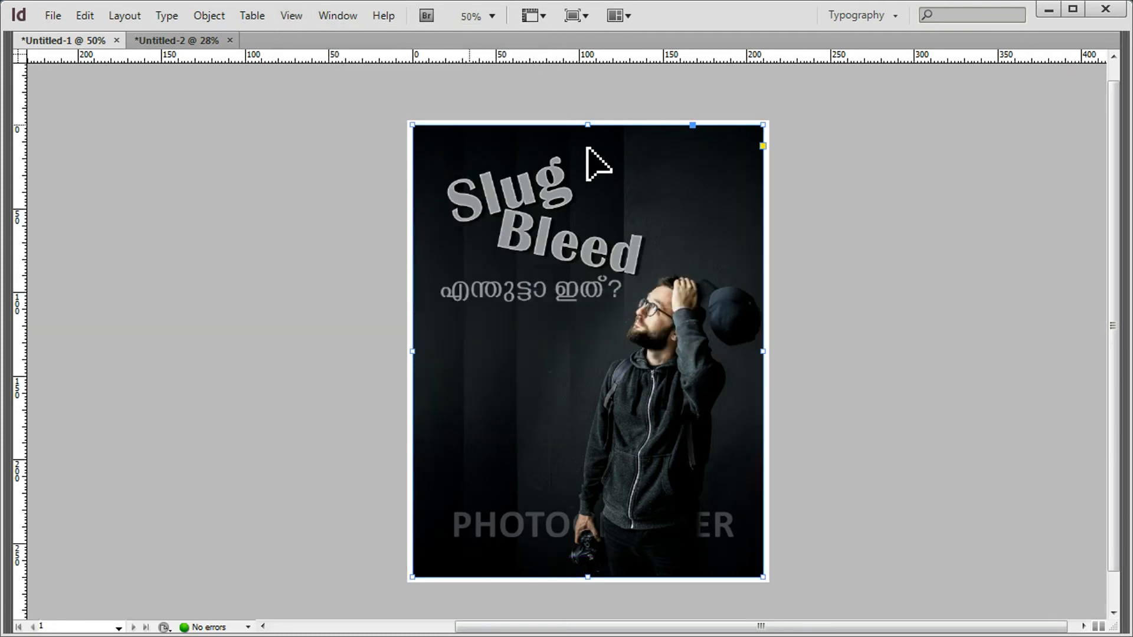
click(836, 208)
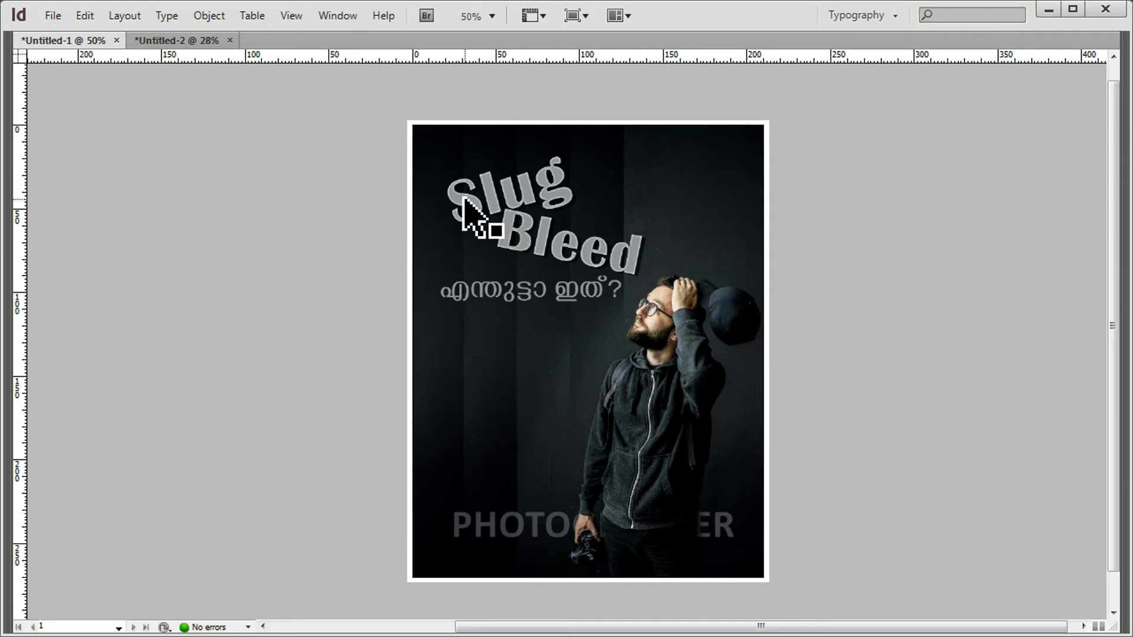
Draw a rectangle over the cover and fit its edges to the bleed area, 216 mm wide and 276 mm high
key(Tab)
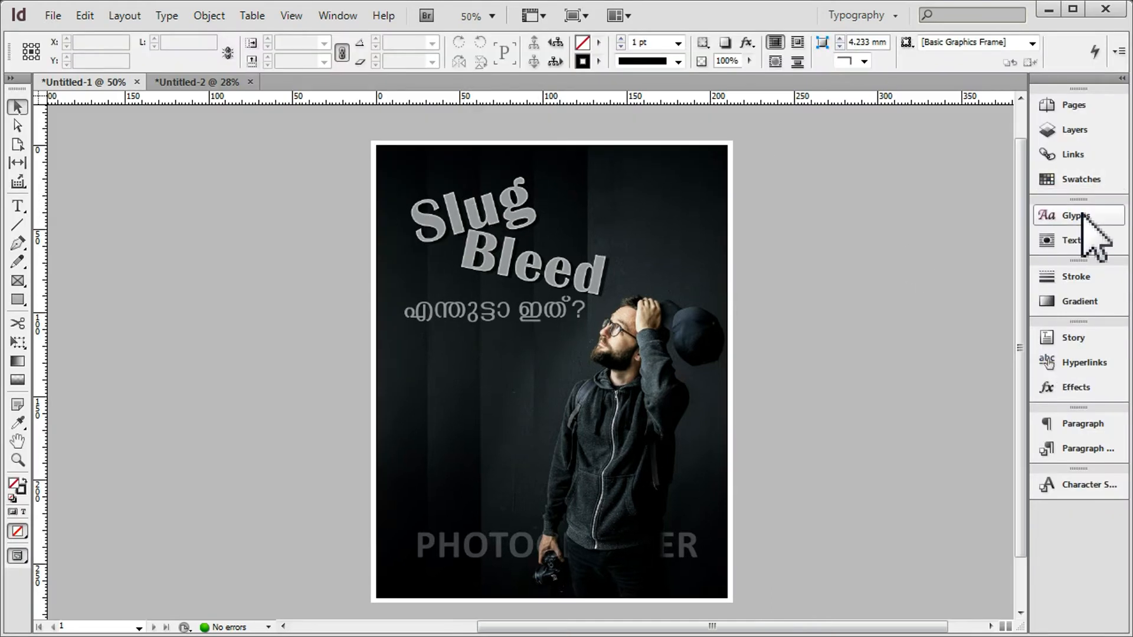
click(1067, 180)
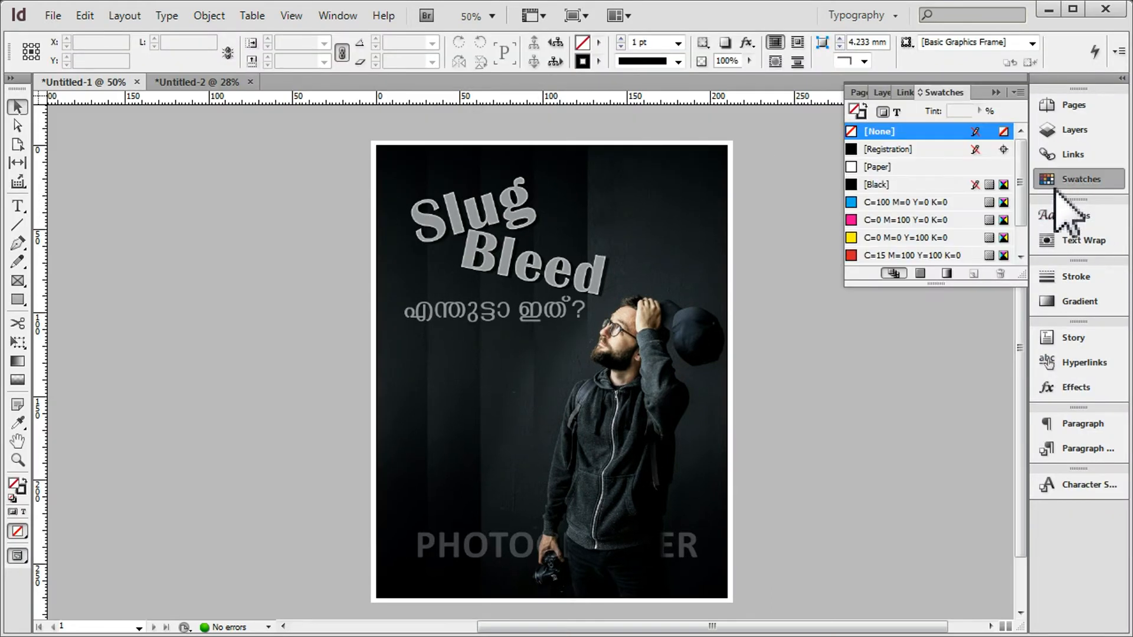
click(18, 300)
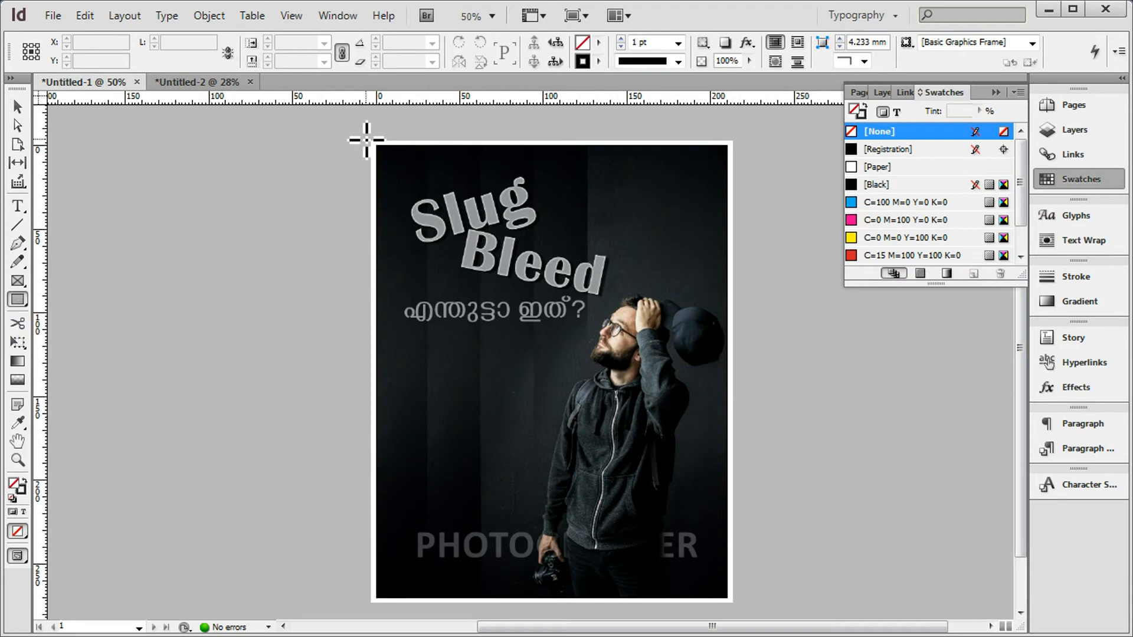
drag(371, 138, 732, 601)
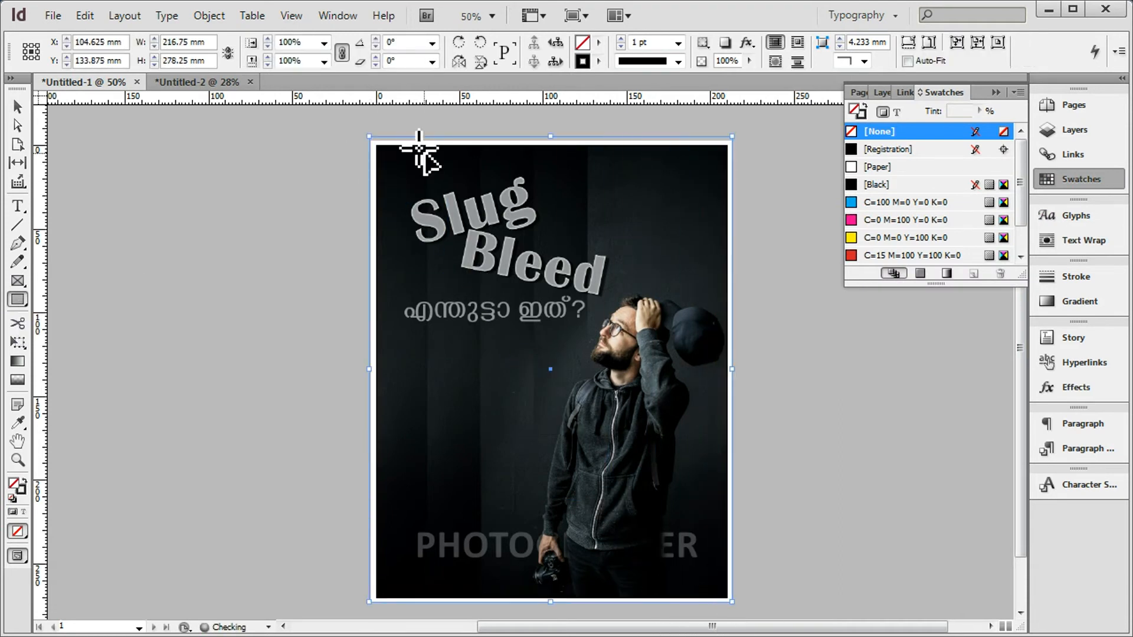
click(18, 107)
drag(549, 136, 538, 142)
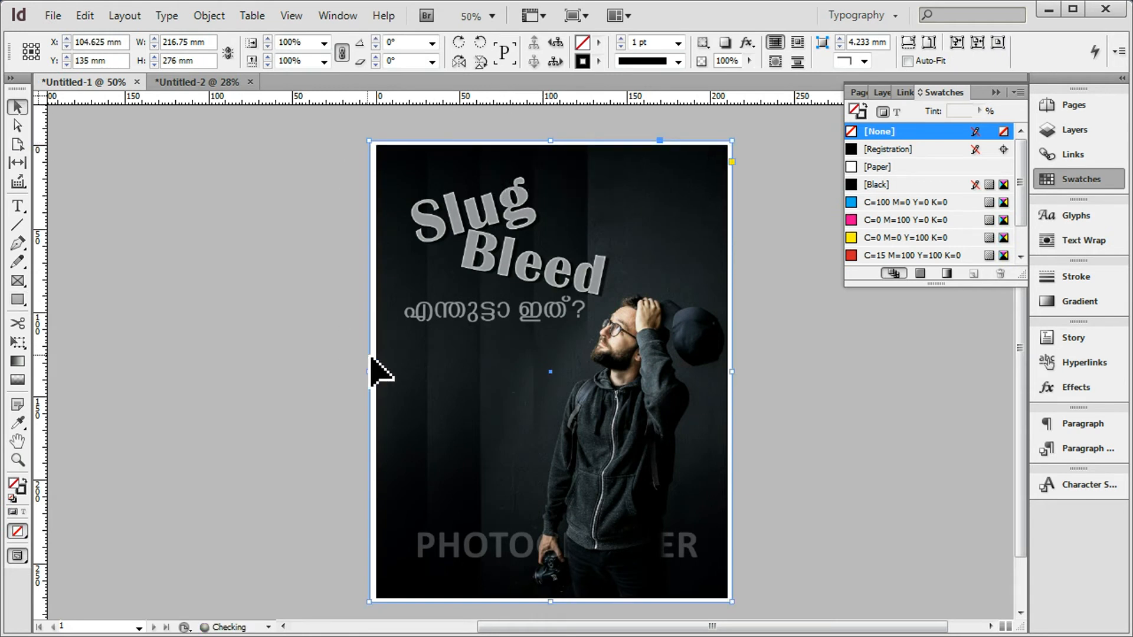
drag(368, 370, 354, 372)
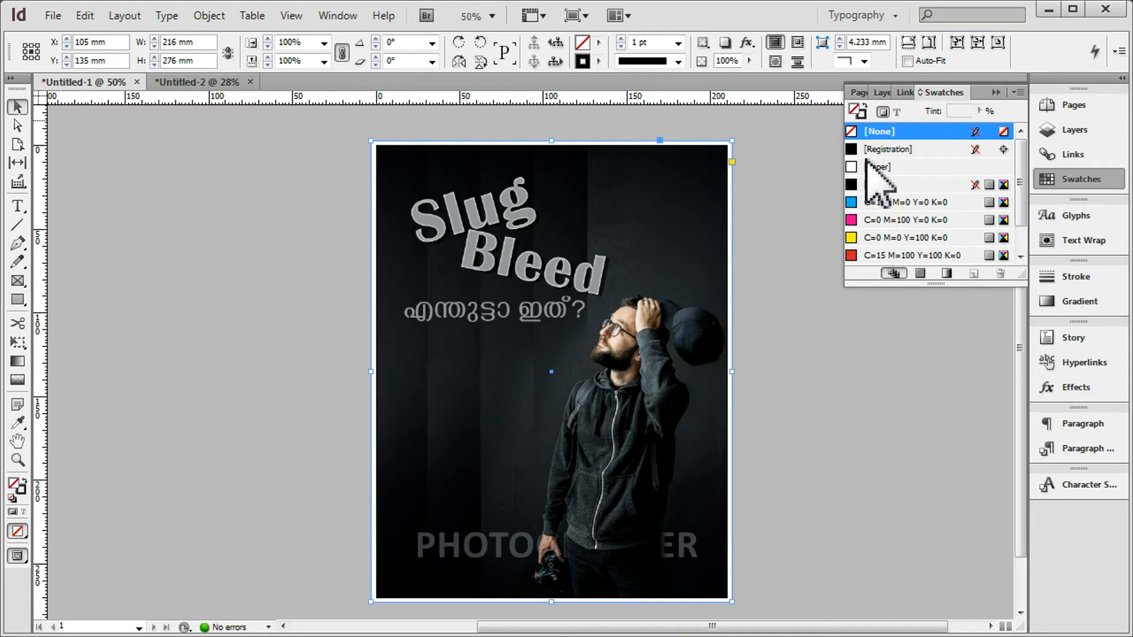
Fill the rectangle with the [Black] swatch and send it behind the cover image
click(876, 184)
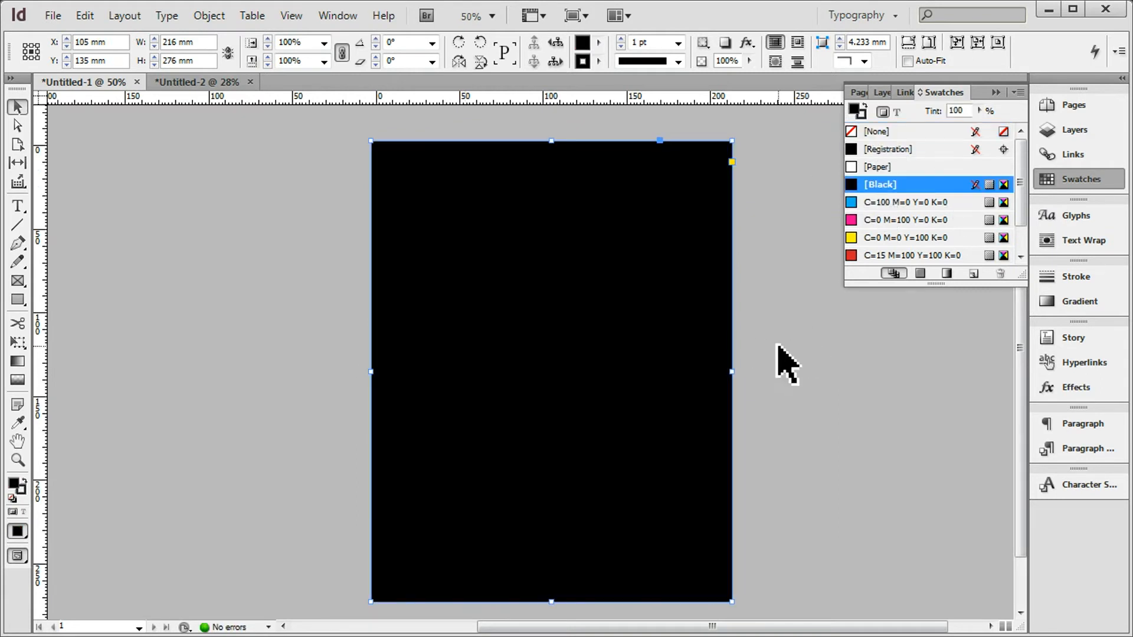
key(ctrl+shift+bracketleft)
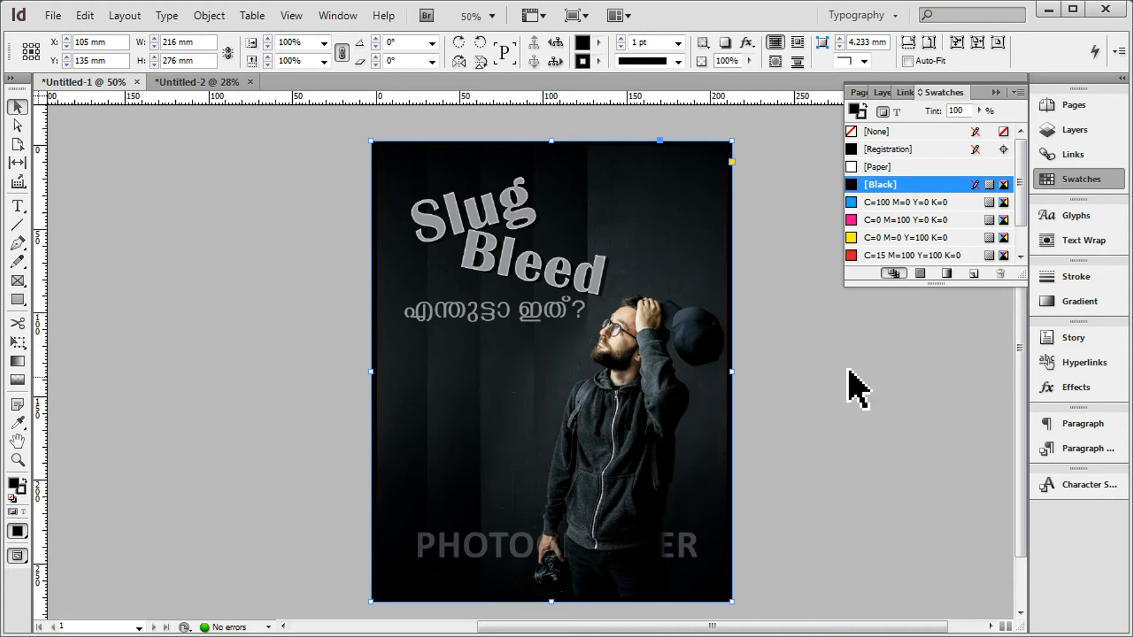
click(843, 415)
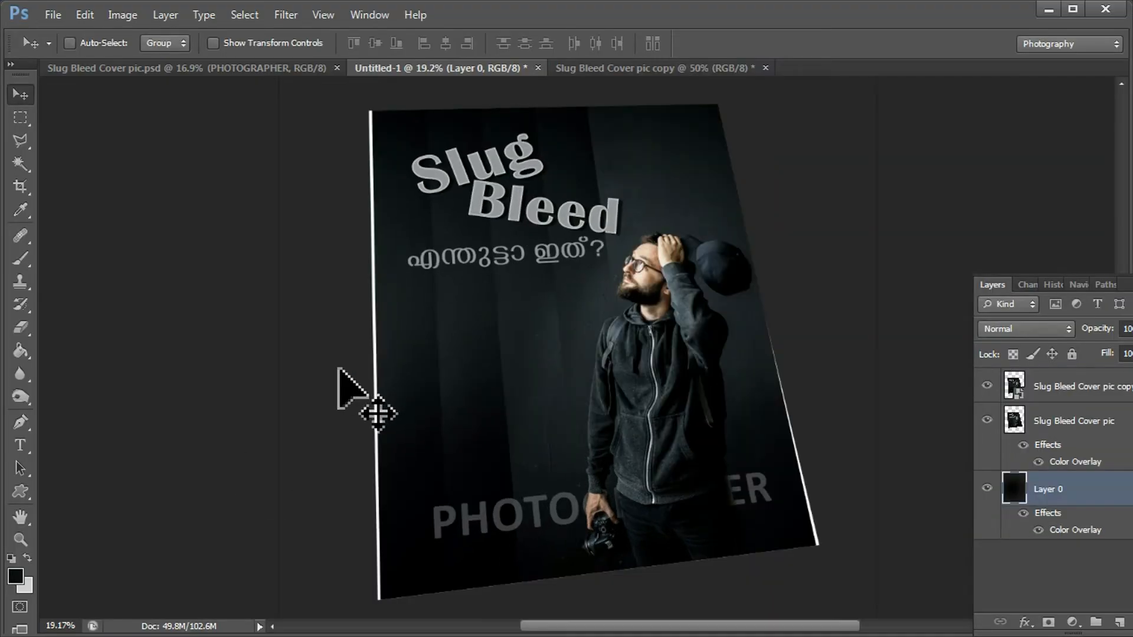
Examine the edges of the trimmed cover mock-up in Photoshop and switch back to InDesign
scroll(567, 488, up, 2)
scroll(567, 488, down, 2)
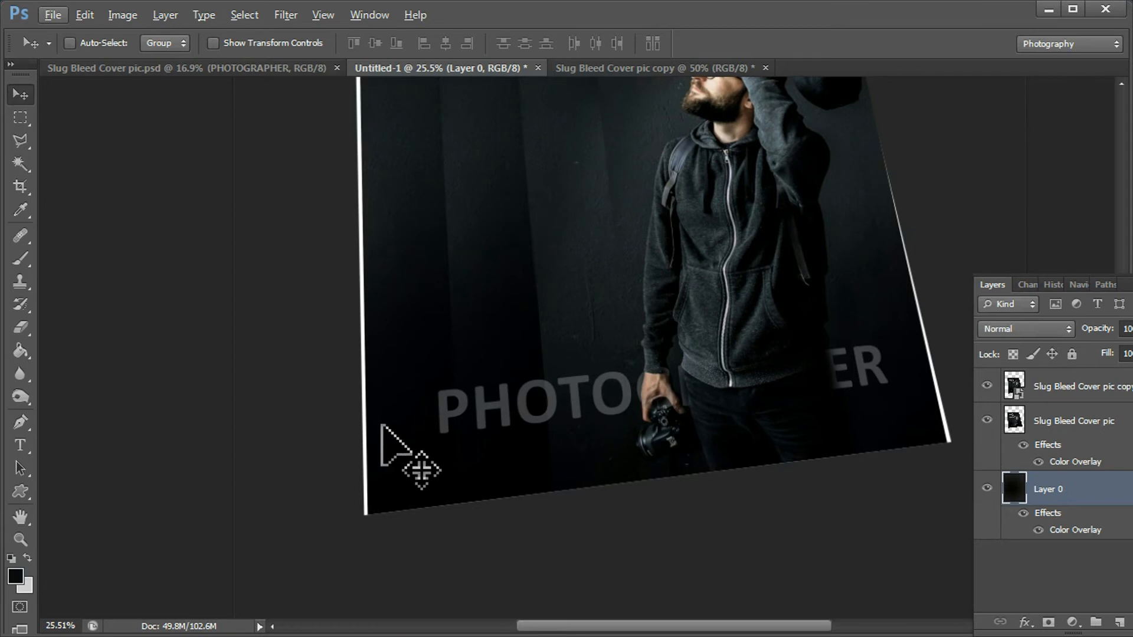
key(ctrl+Tab)
key(alt+Tab)
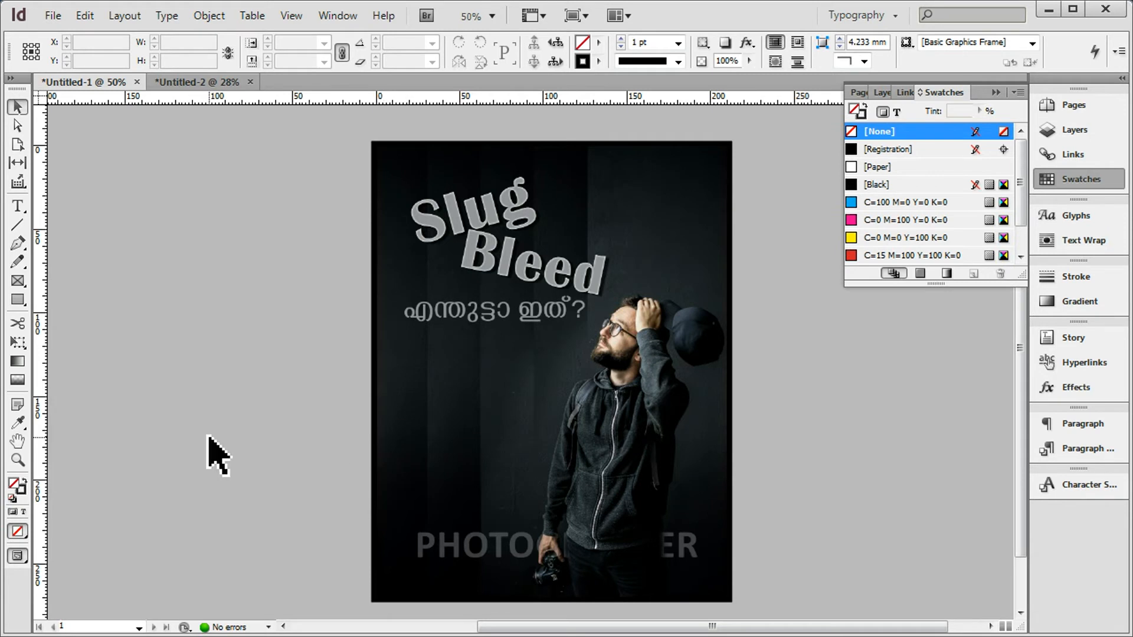
Set the document's slug to 3 mm on all four sides
key(ctrl+alt+p)
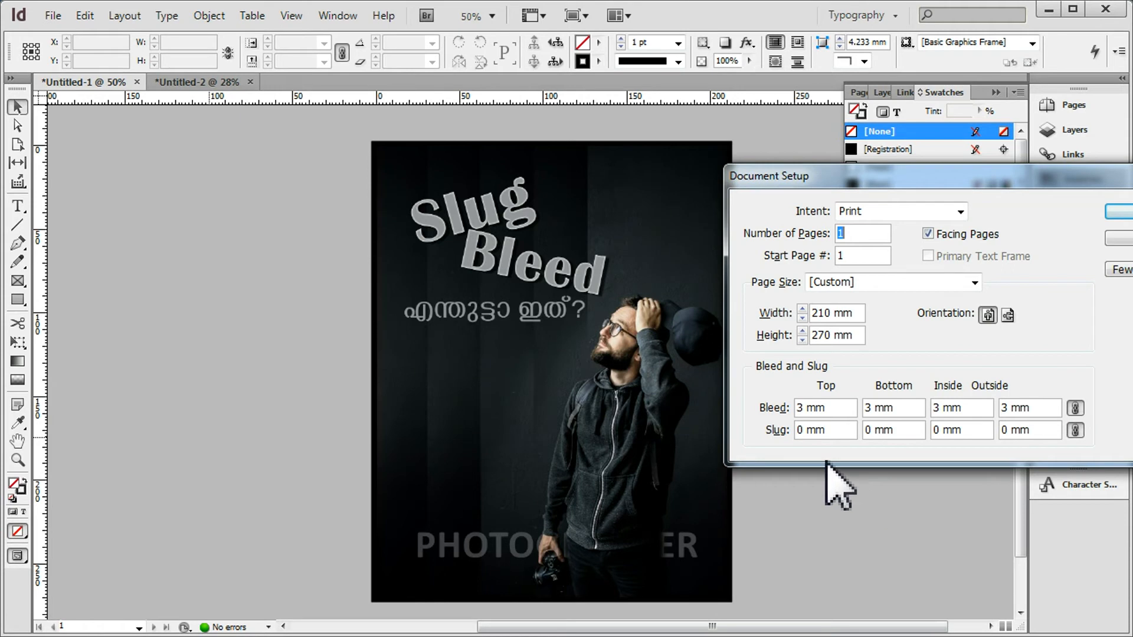
drag(837, 435, 678, 451)
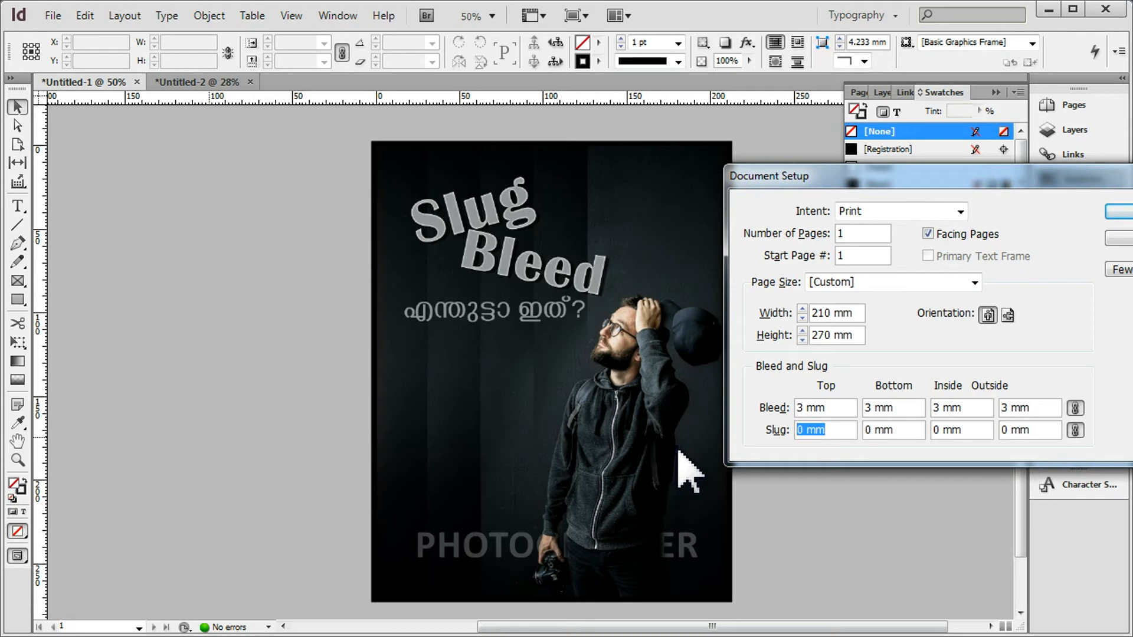
text(3)
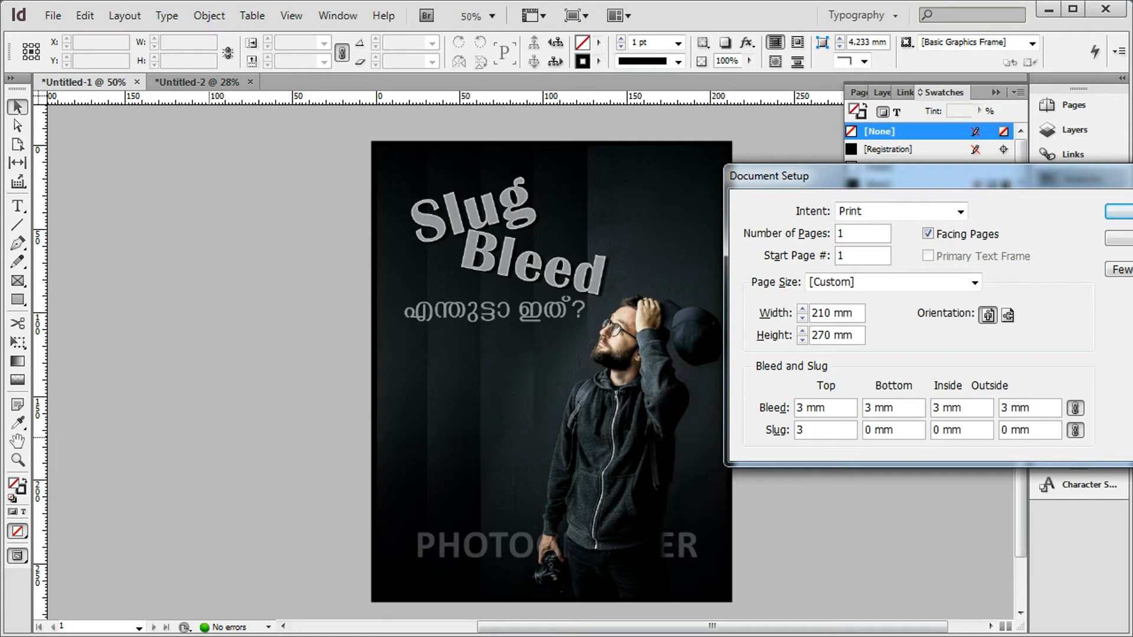
click(918, 430)
click(1129, 215)
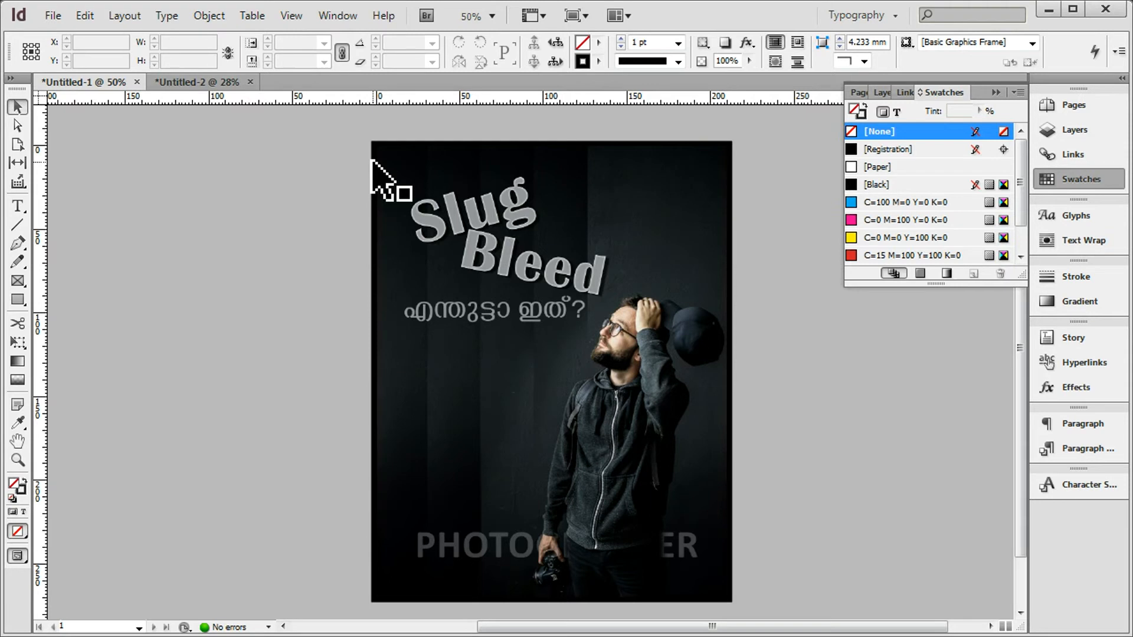
Set the document's slug to 10 mm on all four sides in Document Setup
key(ctrl+alt+p)
drag(806, 430, 833, 430)
click(830, 431)
click(802, 432)
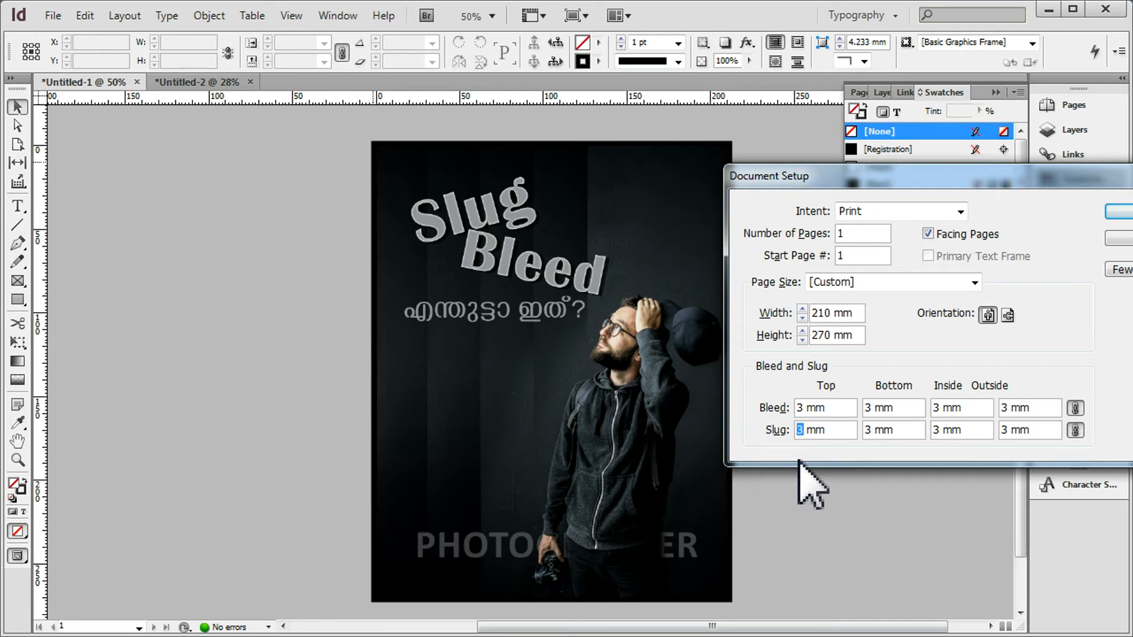
text(10)
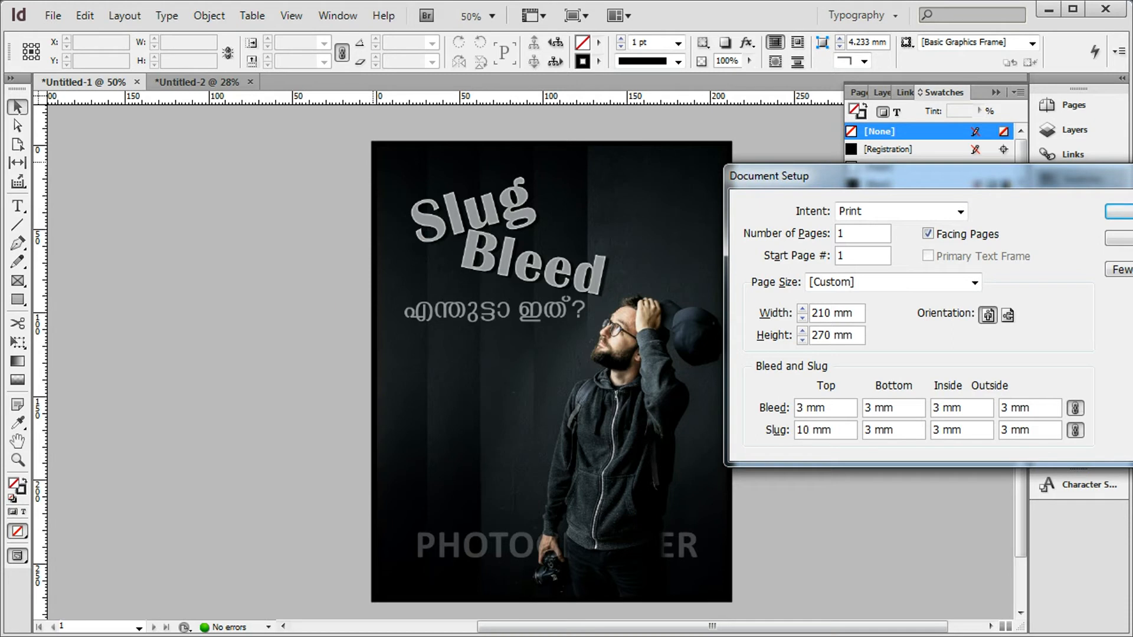
key(Tab)
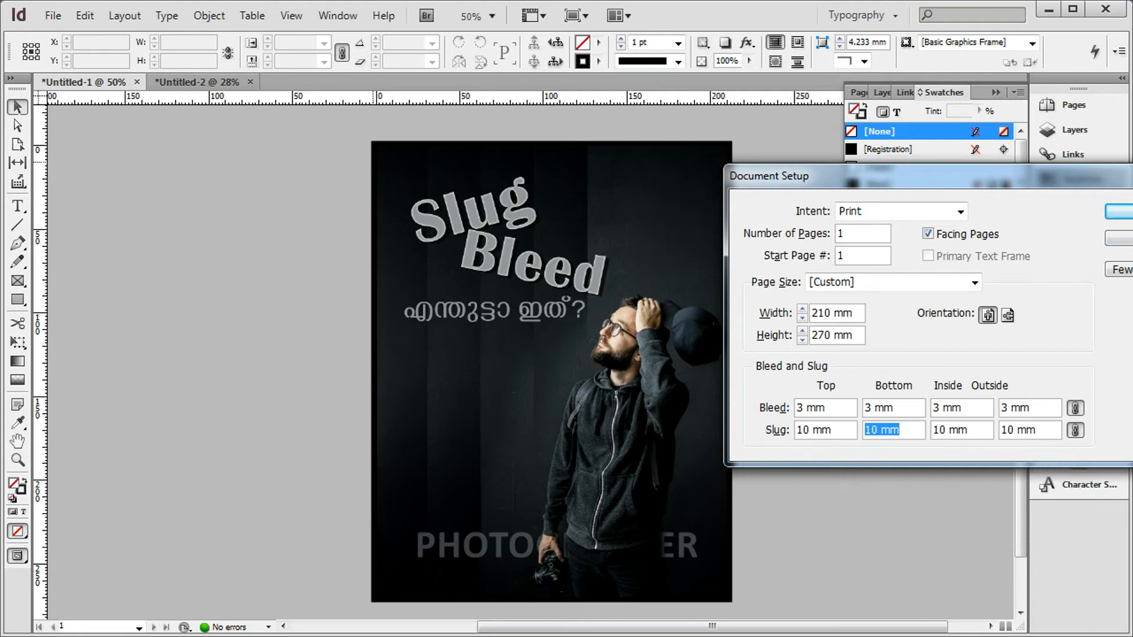
click(1118, 211)
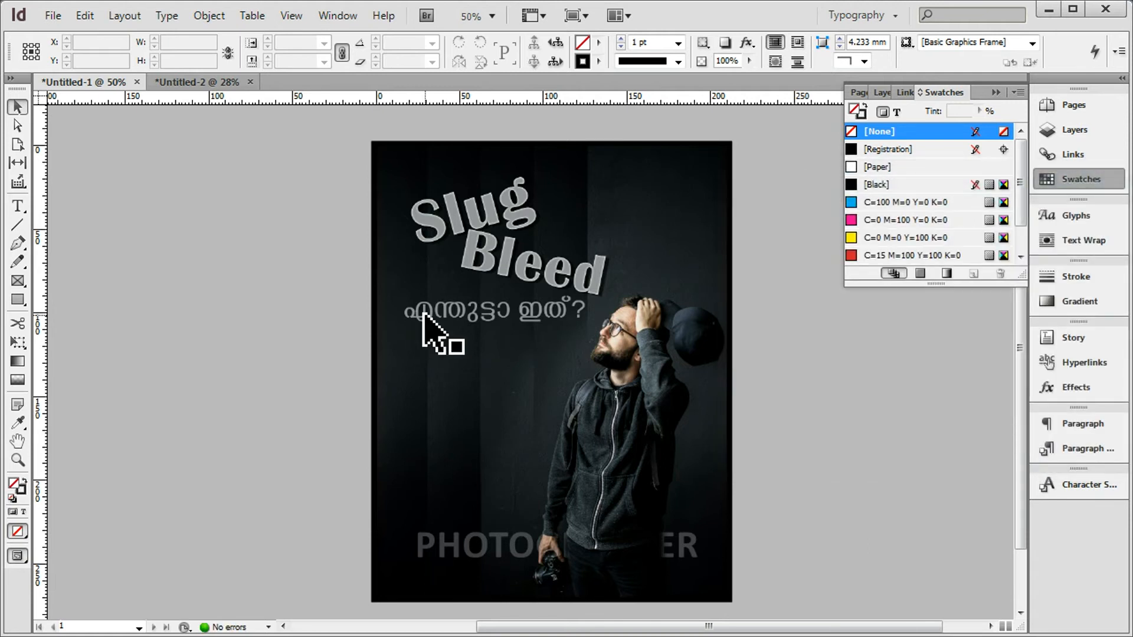
Display the cover page in the Slug screen mode
click(292, 15)
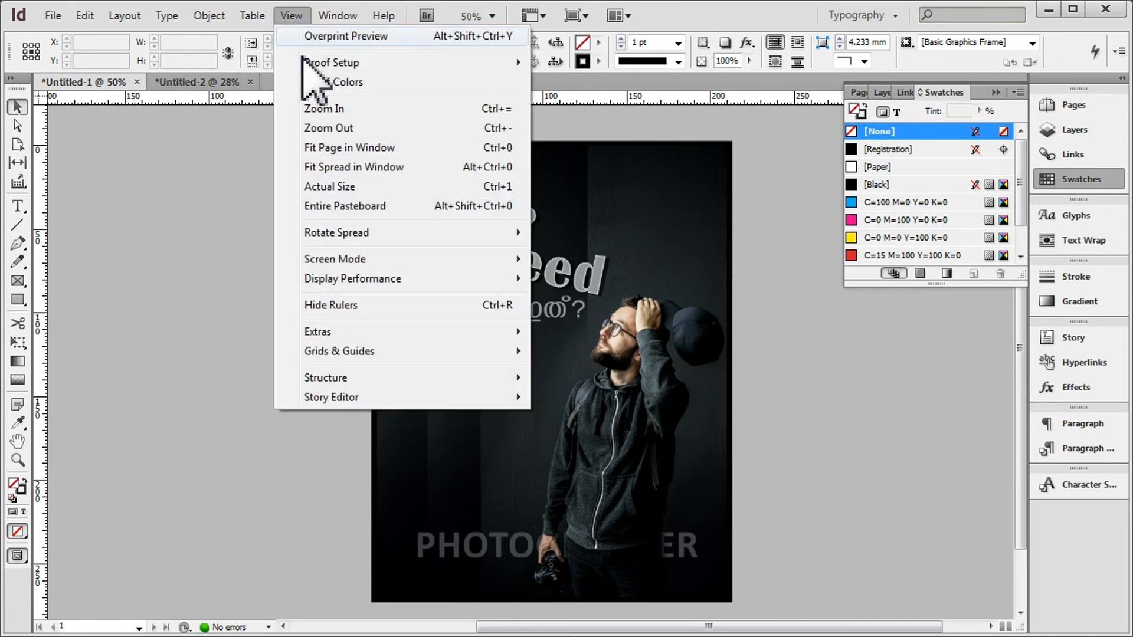
mouse_move(437, 263)
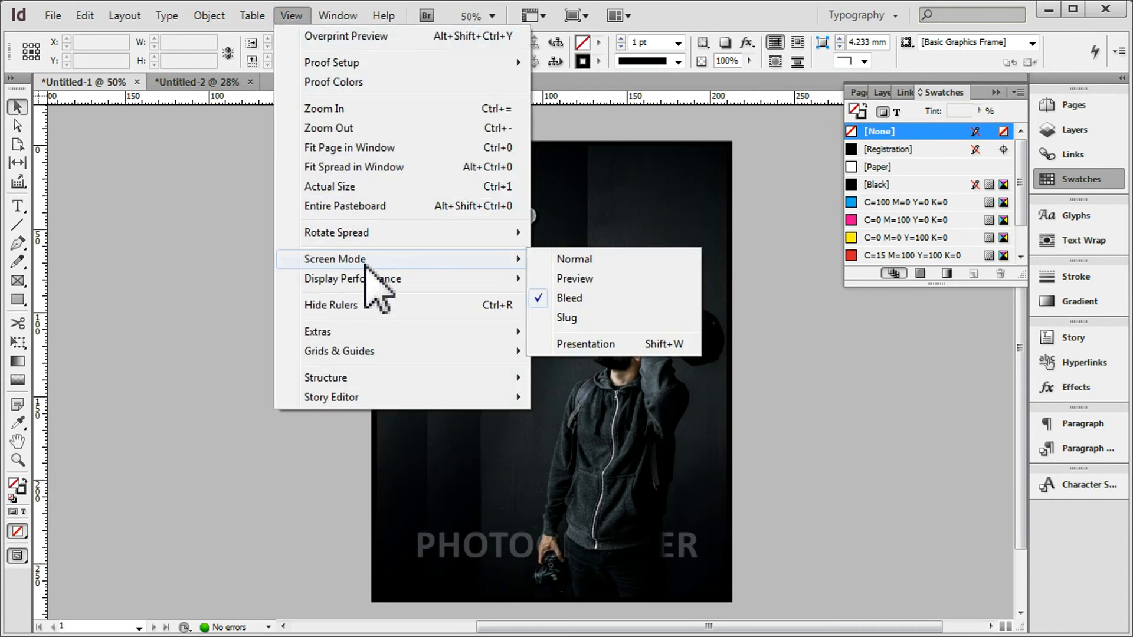
click(567, 319)
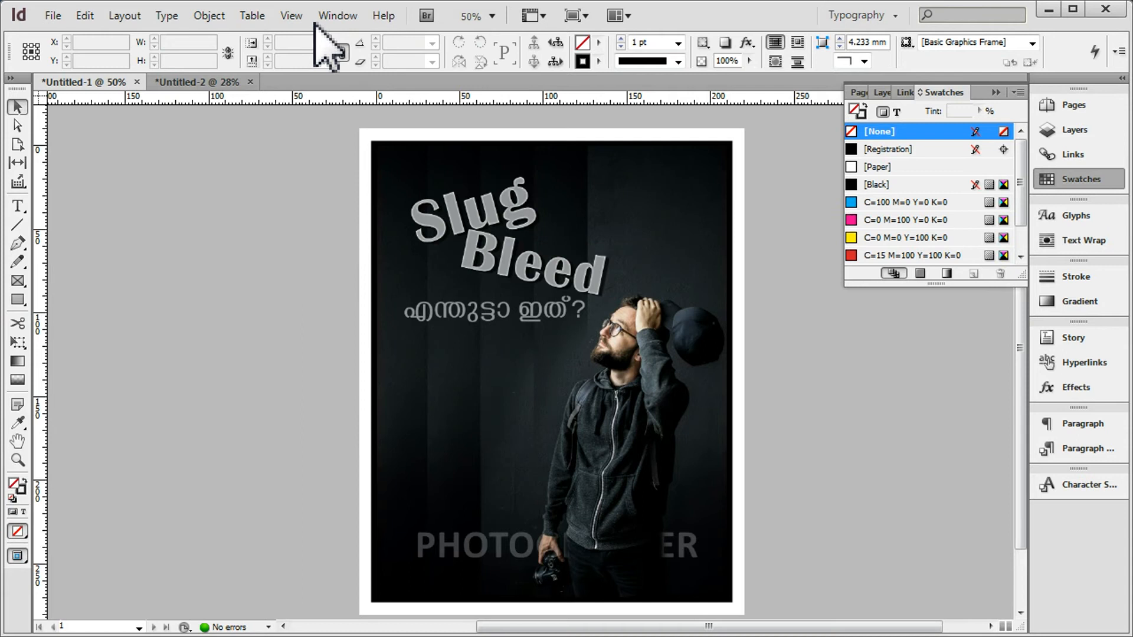
Return to the Normal screen mode and examine the page, bleed and slug guides along the cover's upper edge
click(278, 18)
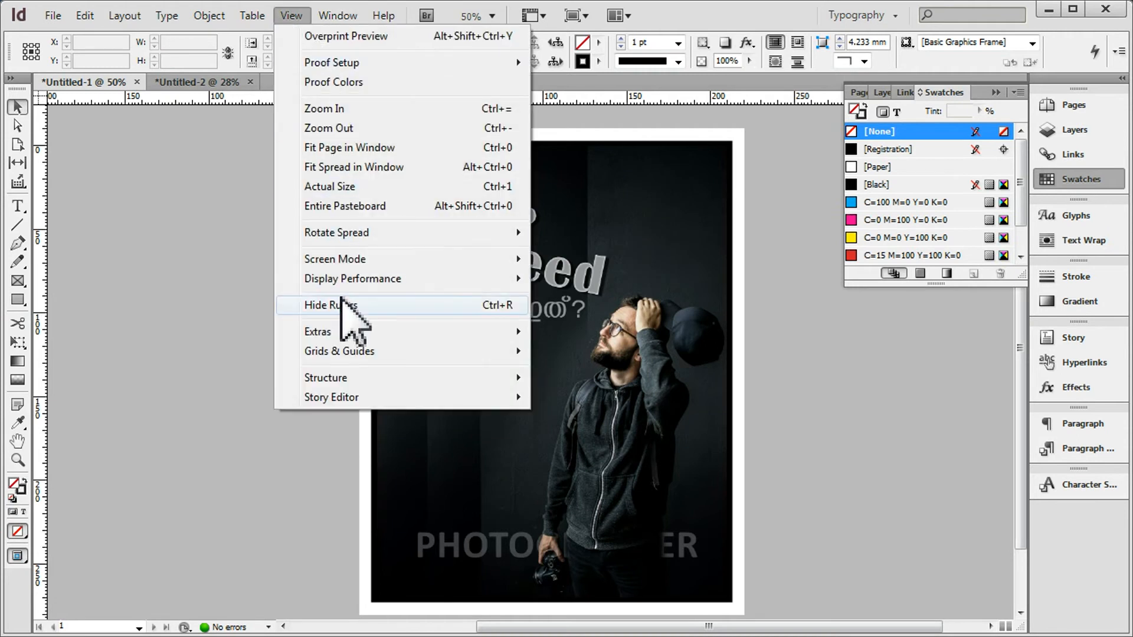
mouse_move(372, 259)
click(614, 260)
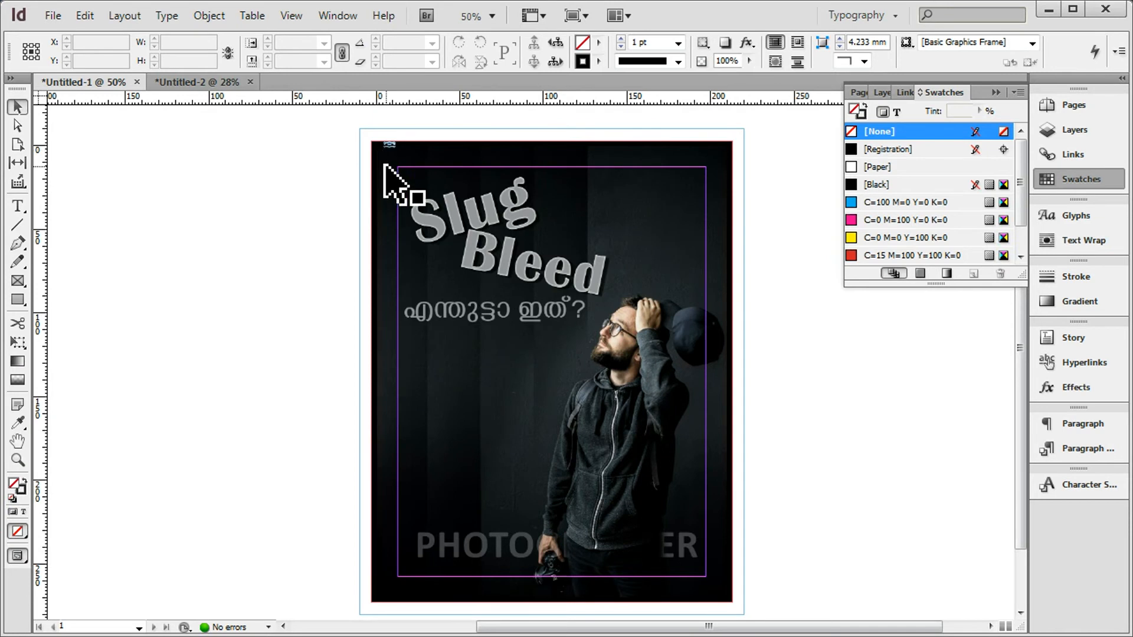
scroll(672, 141, up, 4)
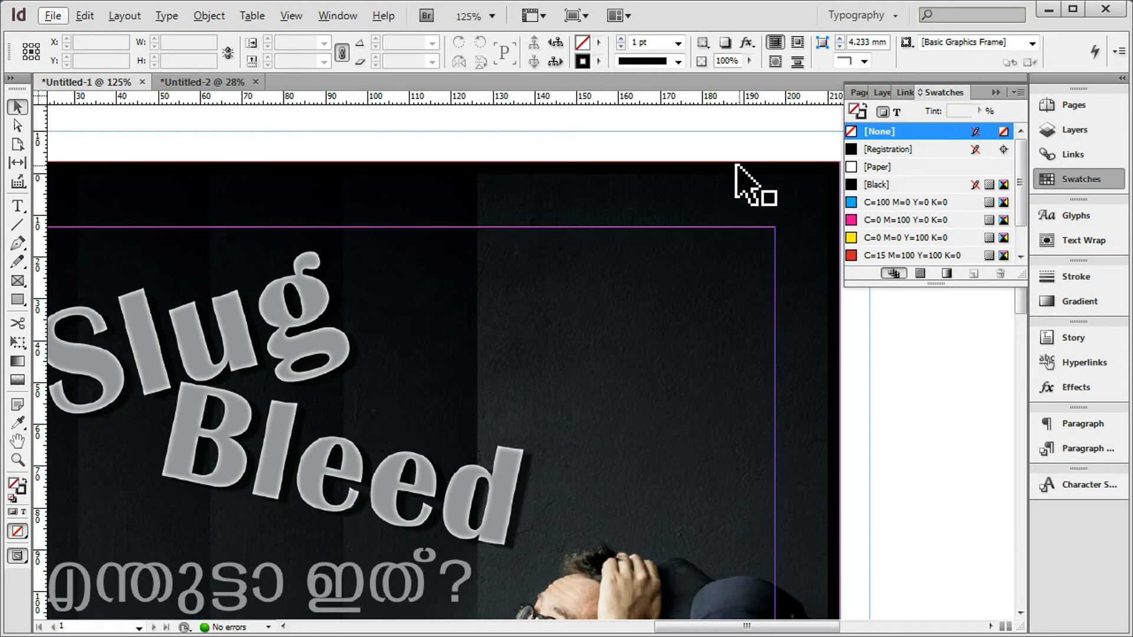
scroll(726, 177, up, 2)
click(698, 196)
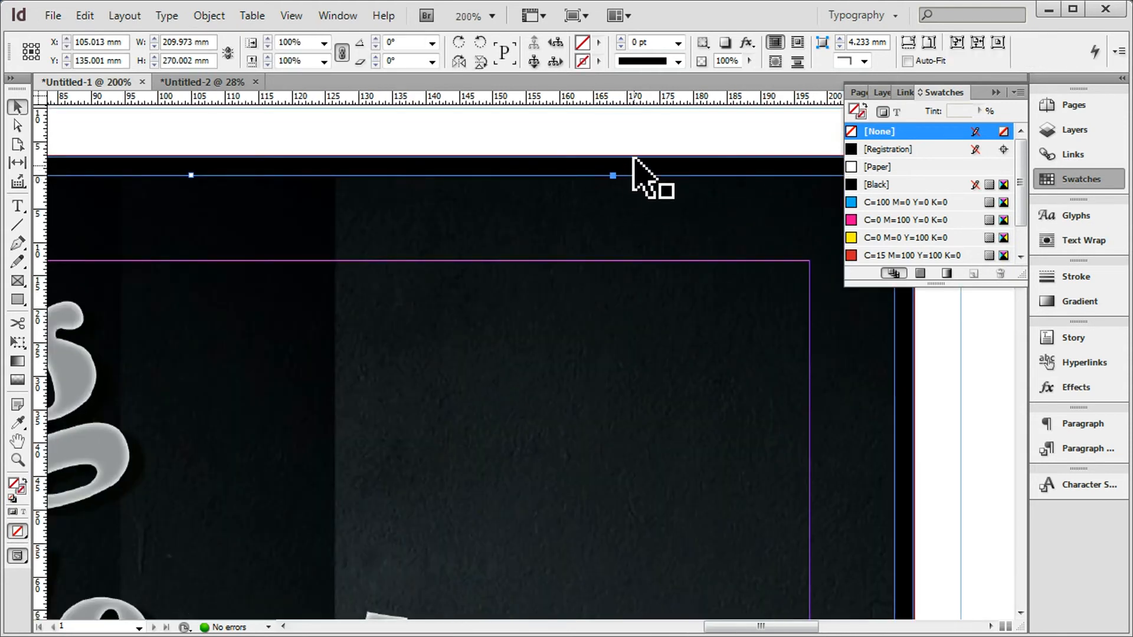
scroll(627, 165, up, 3)
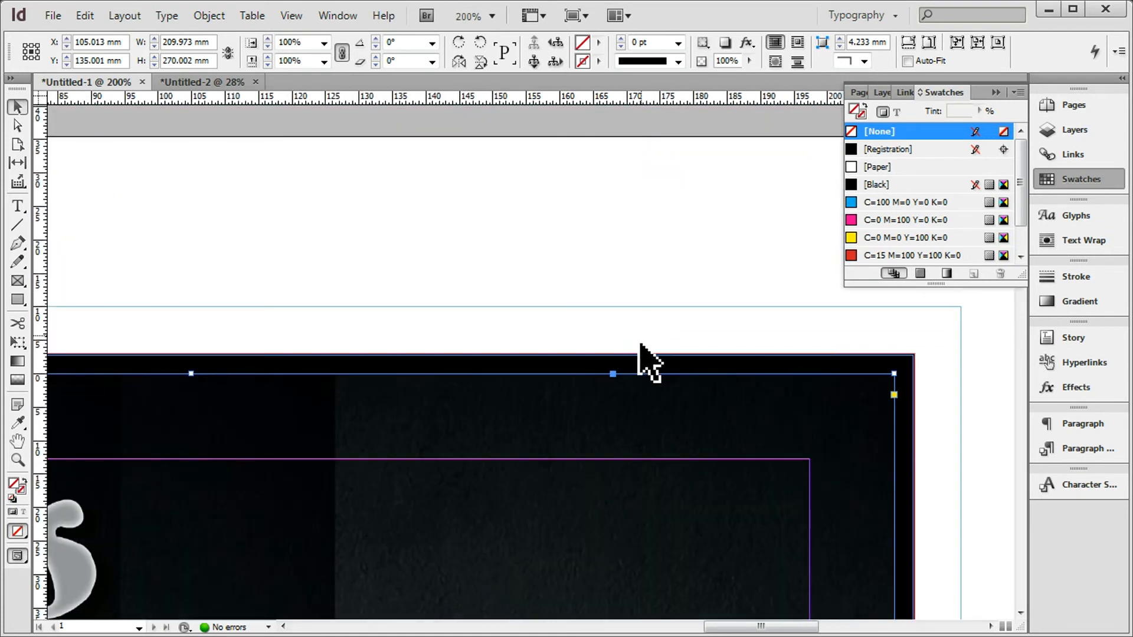
scroll(525, 341, down, 3)
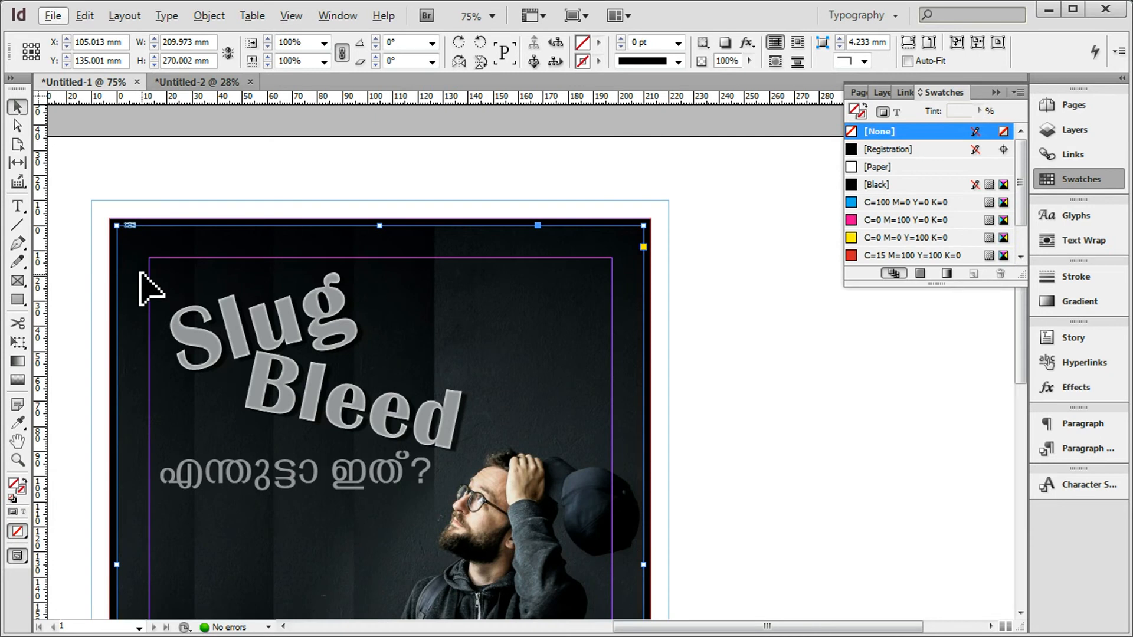
Add the text "Printing Informations" in a frame about 60 × 14 mm on the pasteboard beside the cover
scroll(142, 283, left, 5)
click(18, 206)
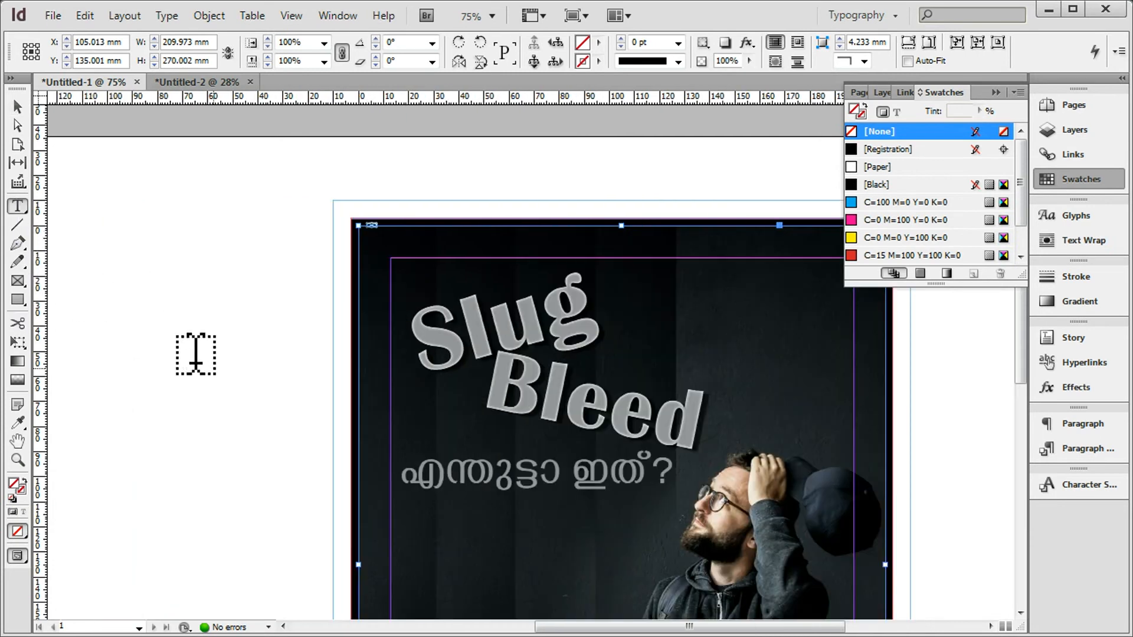
drag(142, 335, 291, 370)
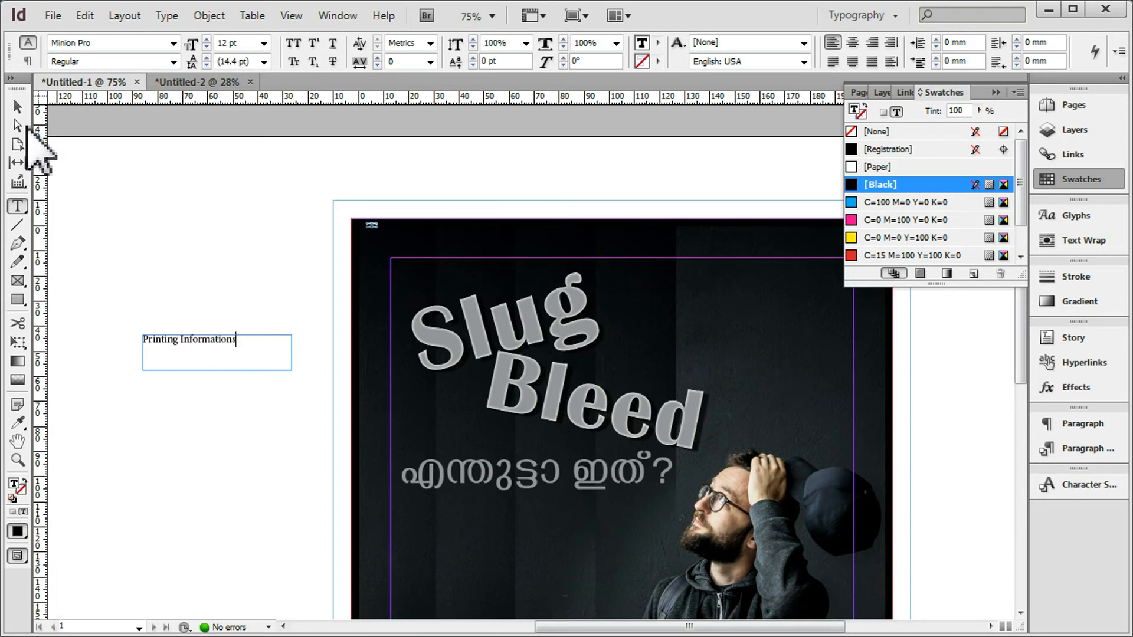
key(Escape)
Place the "Printing Informations" frame, rotated 90° counter-clockwise, in the slug area left of the cover and fit the frame to its text
click(480, 42)
drag(211, 377, 348, 370)
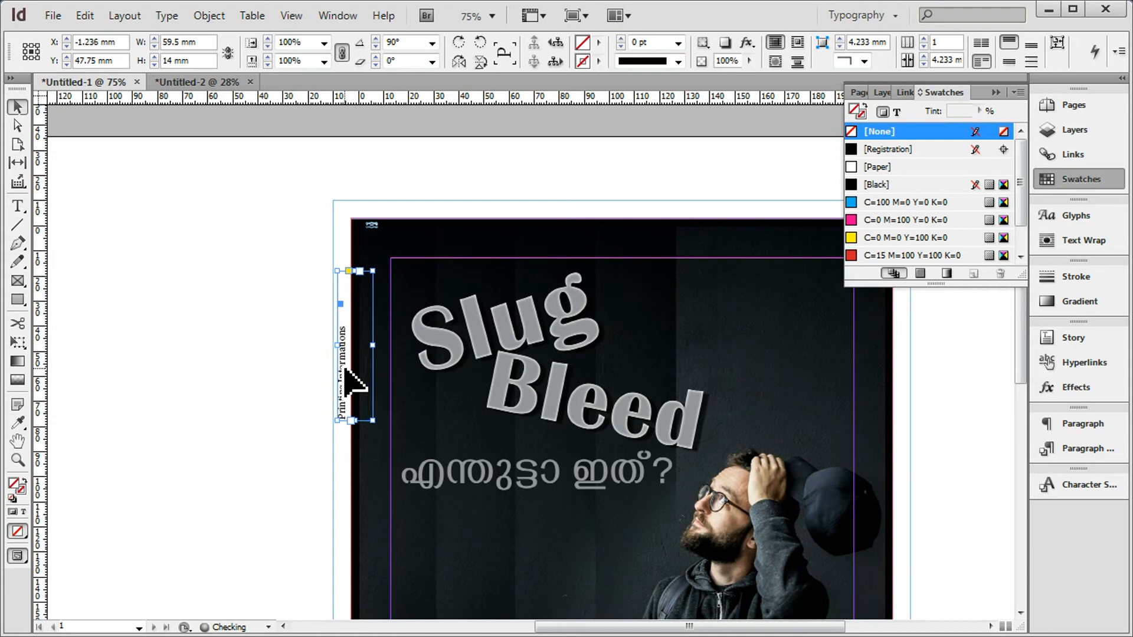
double_click(373, 420)
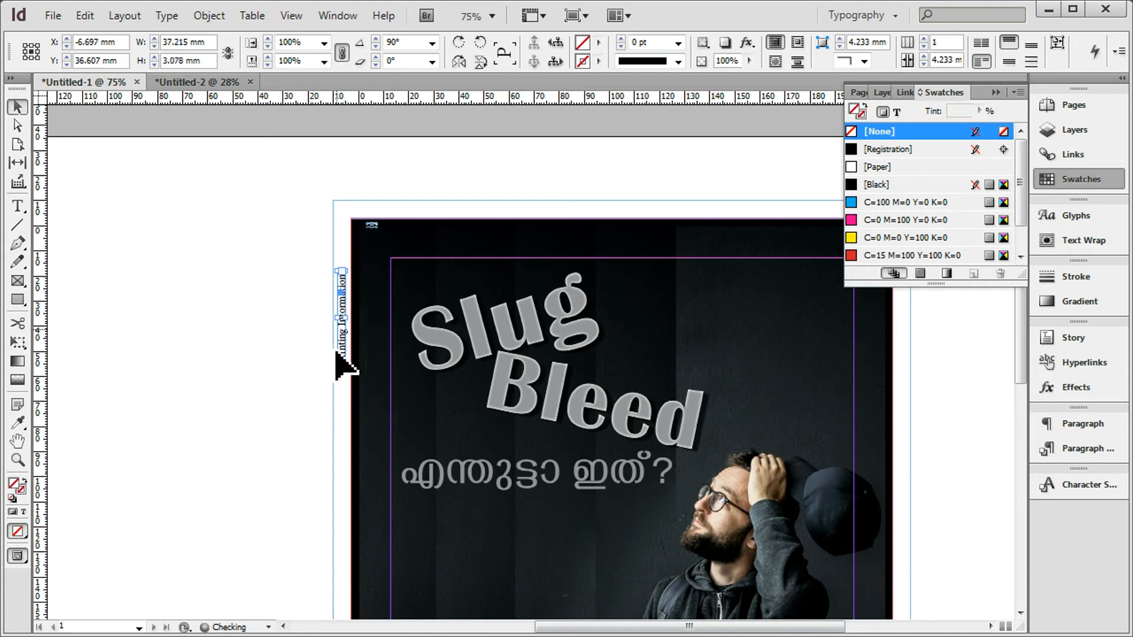
click(177, 401)
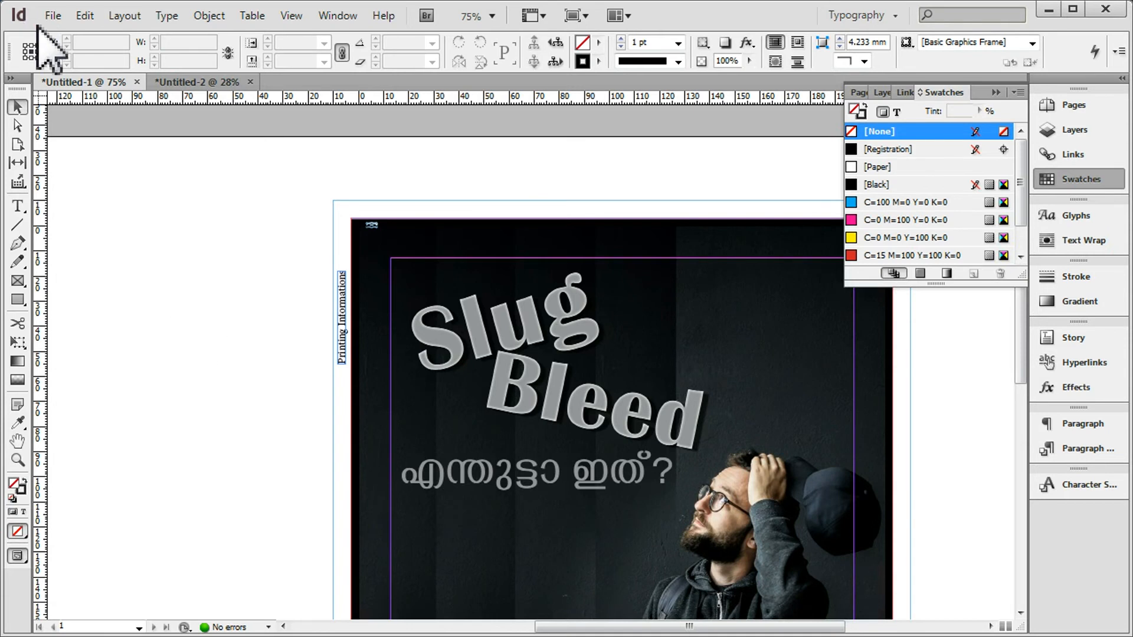
Start an Adobe PDF (Print) export as SlugBleed output.pdf in the Slug and Bleed folder, replacing the existing file
click(53, 15)
click(73, 311)
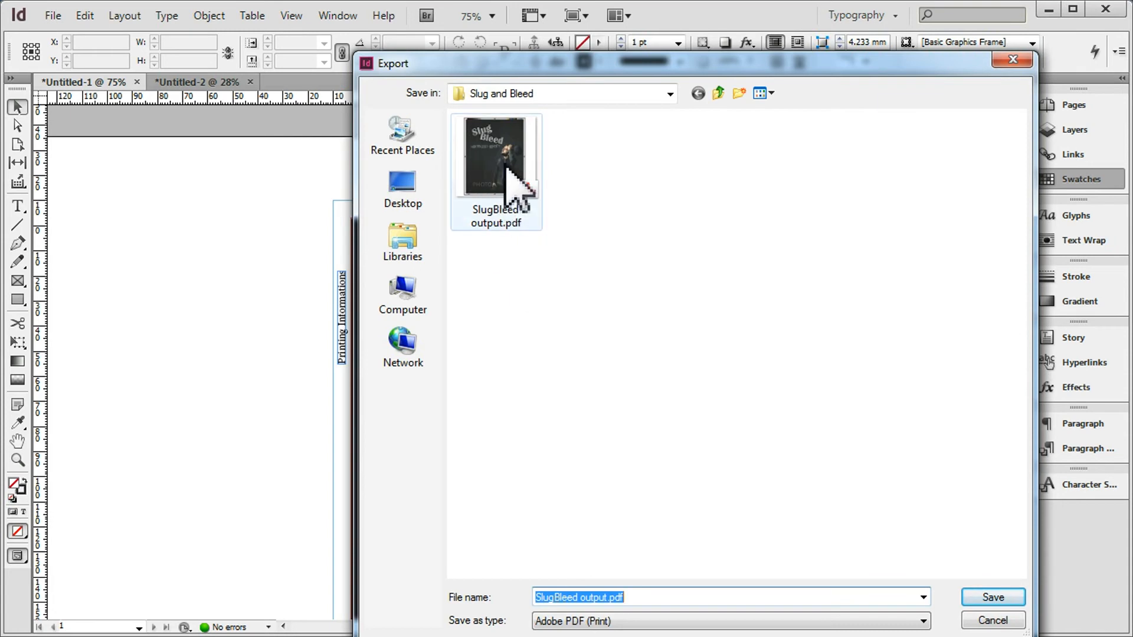
key(Return)
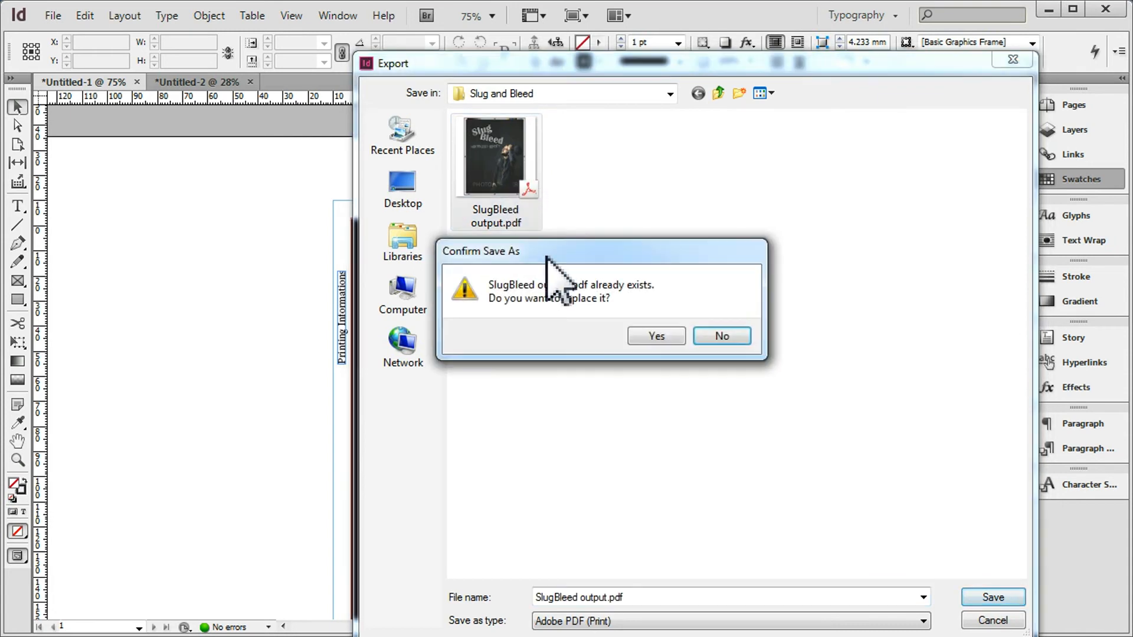
click(655, 334)
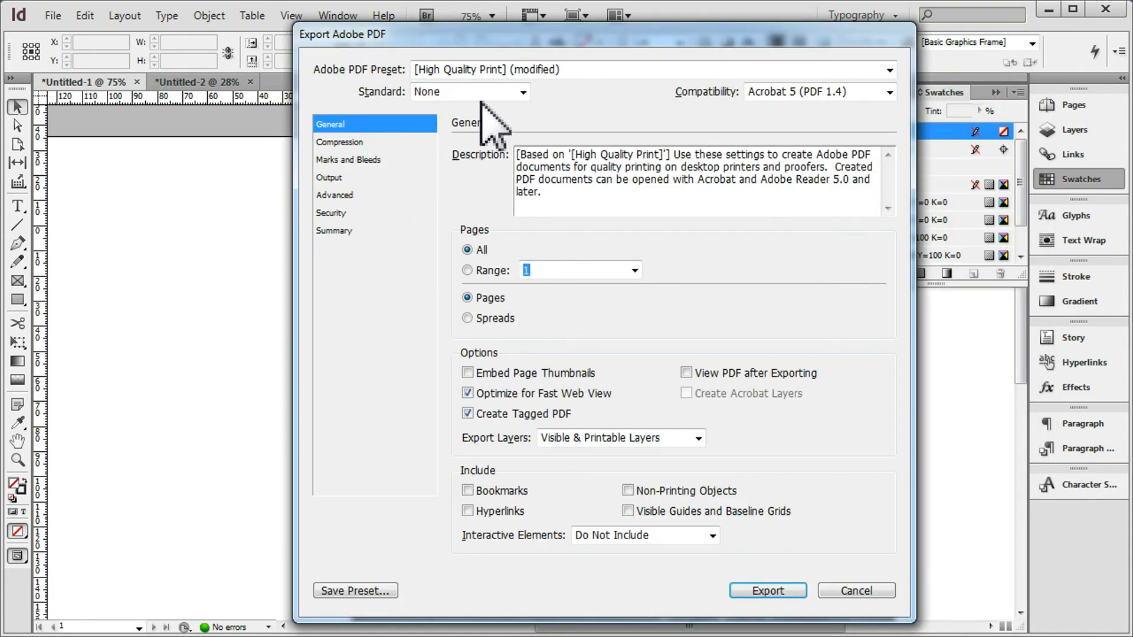
Choose the [High Quality Print] preset for the PDF export and set its compatibility to Acrobat 6 (PDF 1.5)
click(507, 70)
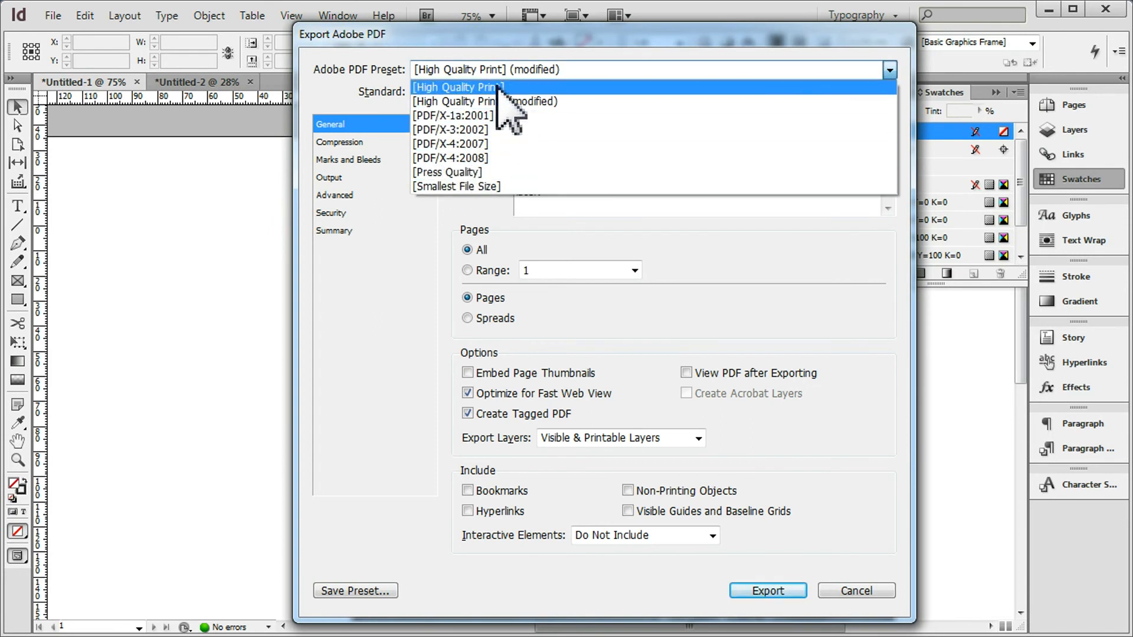
click(494, 87)
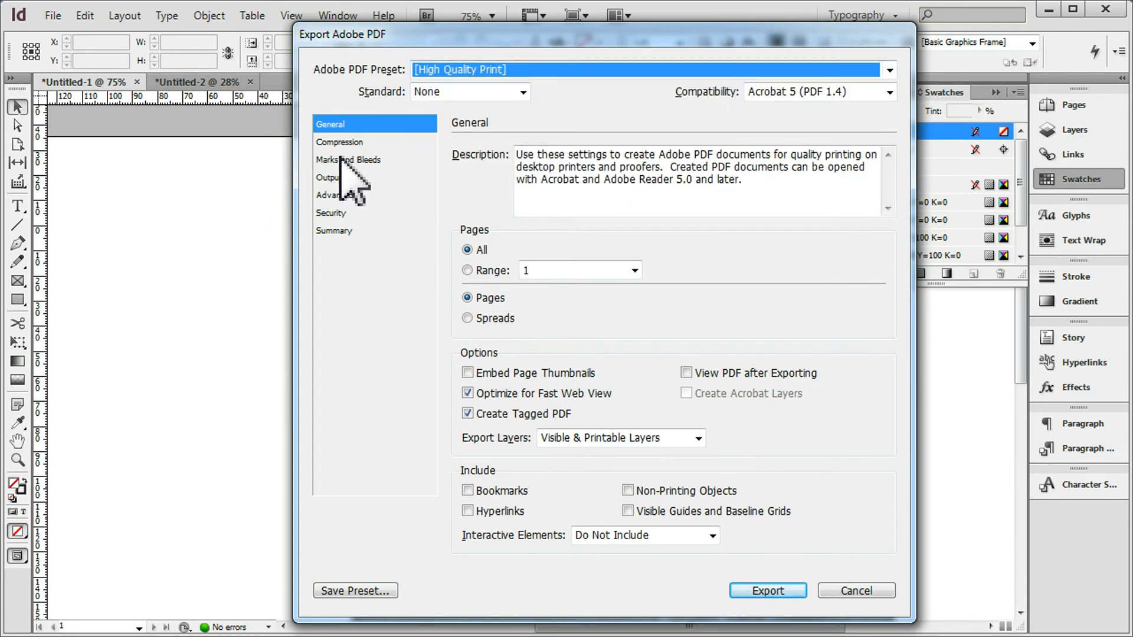
click(348, 159)
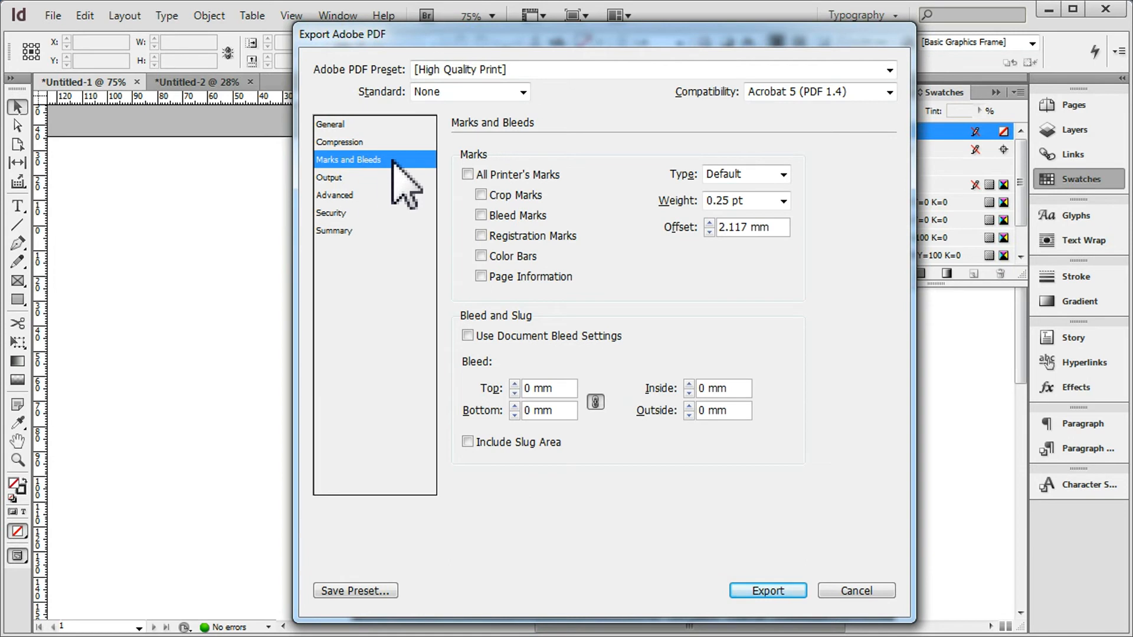
click(823, 92)
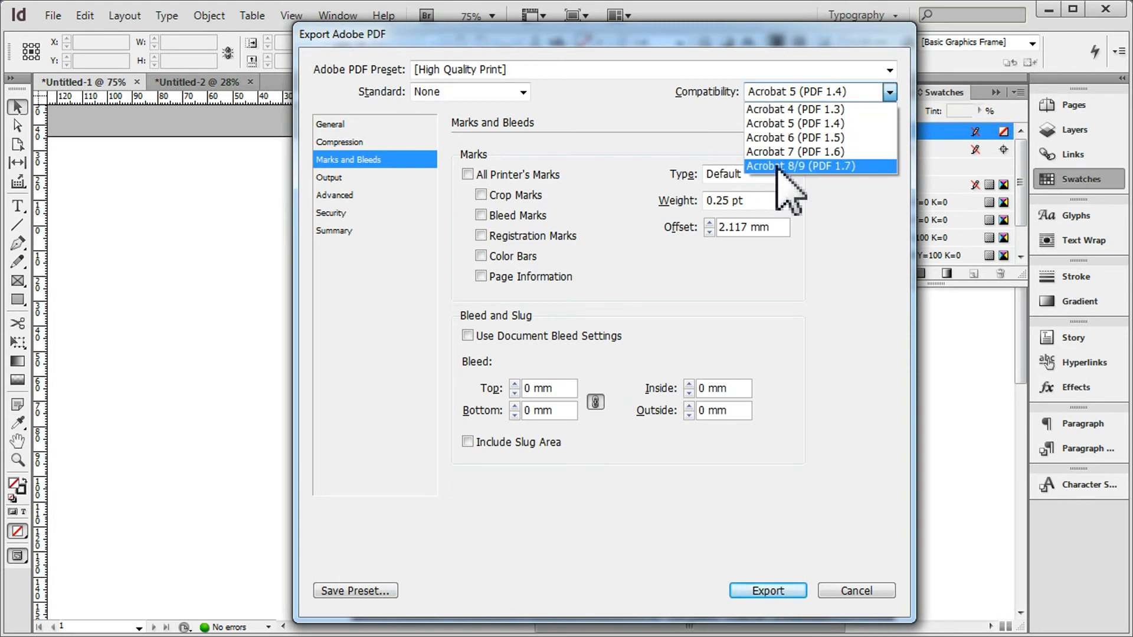
click(803, 138)
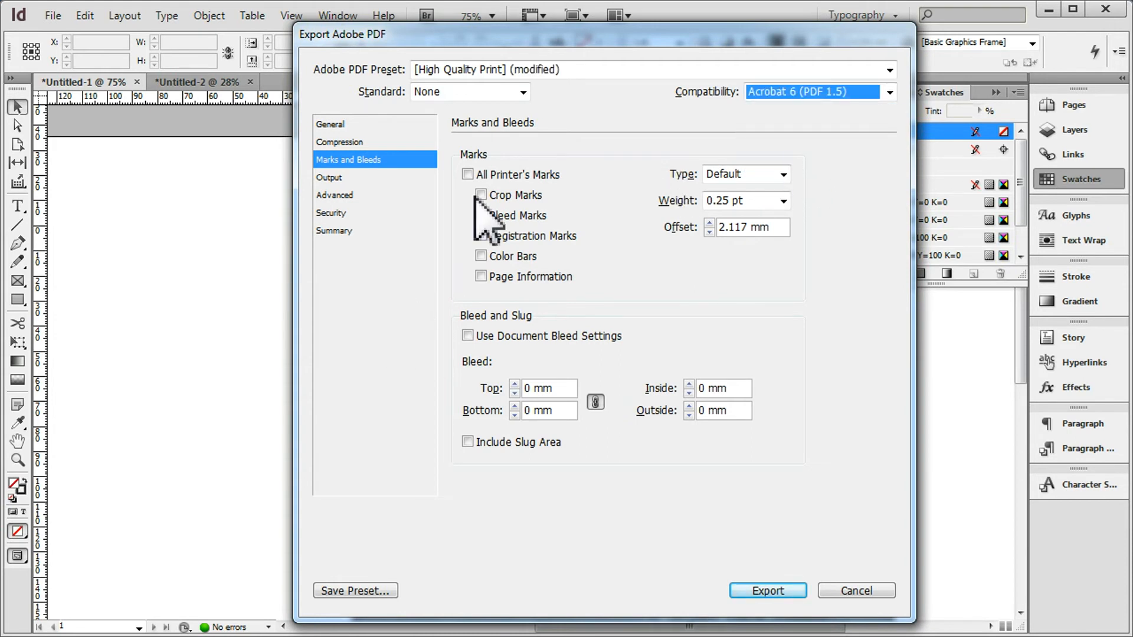
Include all printer's marks in the PDF export and use the document bleed settings
click(467, 174)
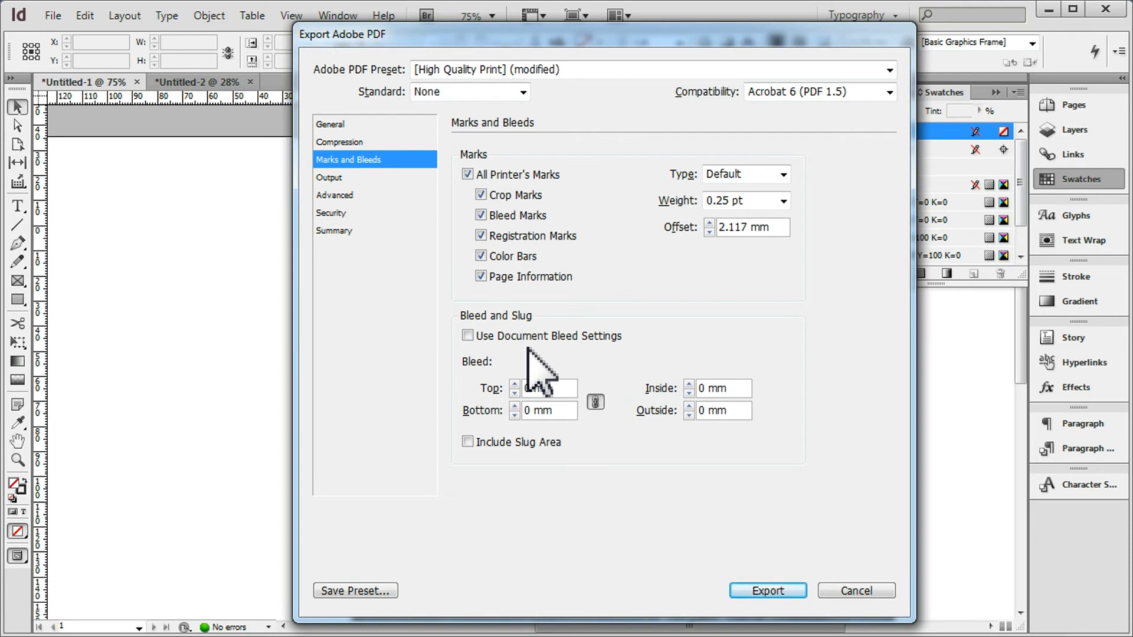
click(467, 336)
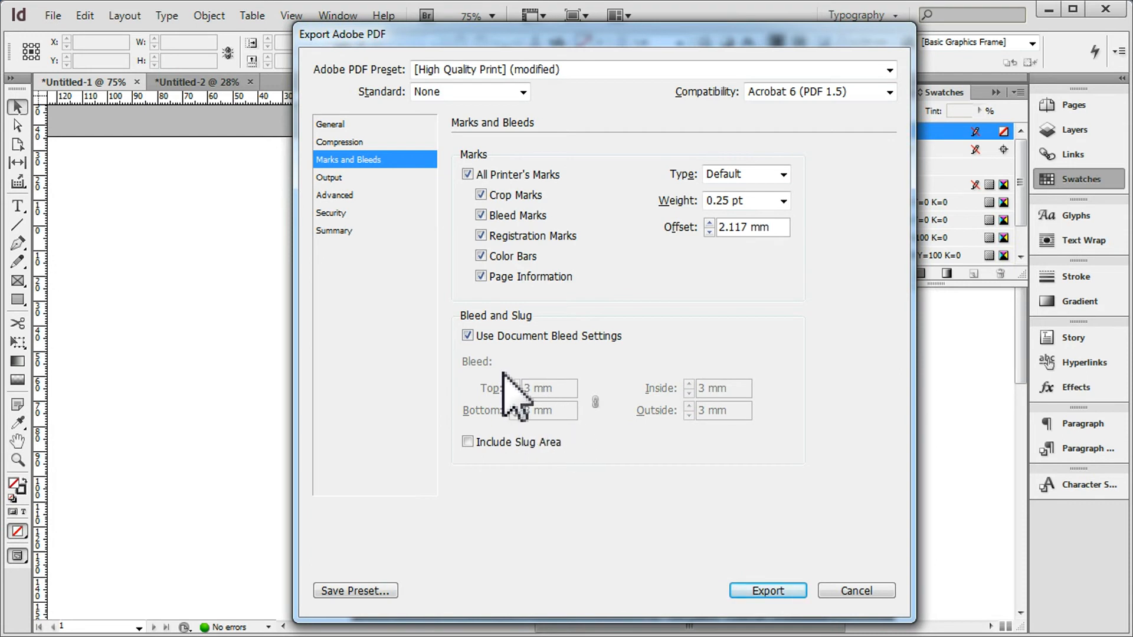
click(468, 336)
double_click(546, 389)
drag(470, 390, 474, 414)
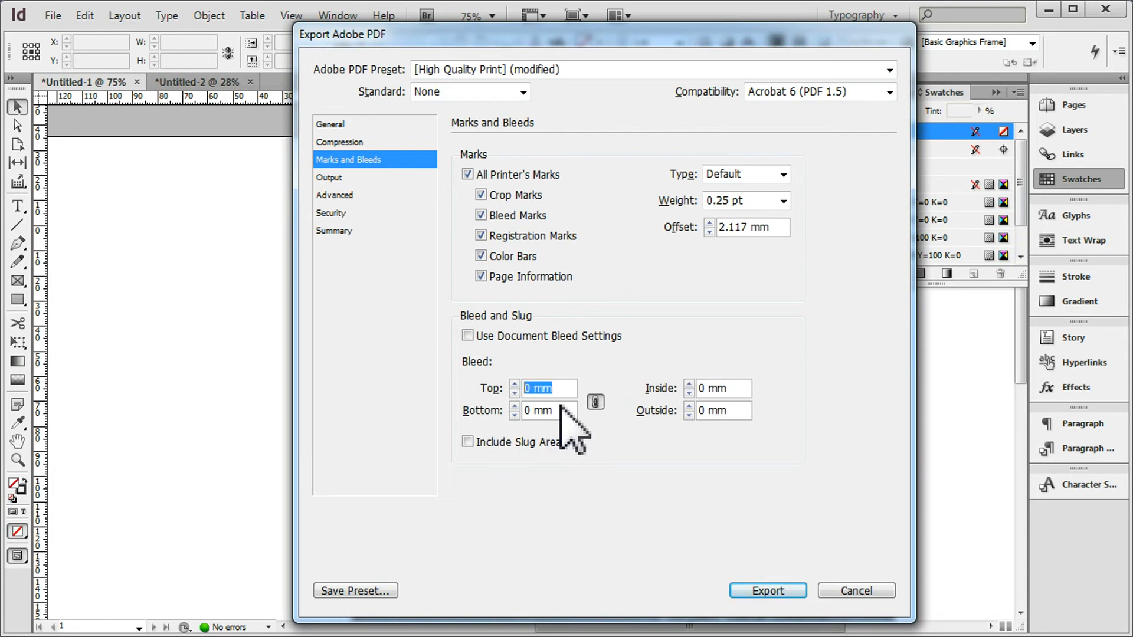
click(467, 336)
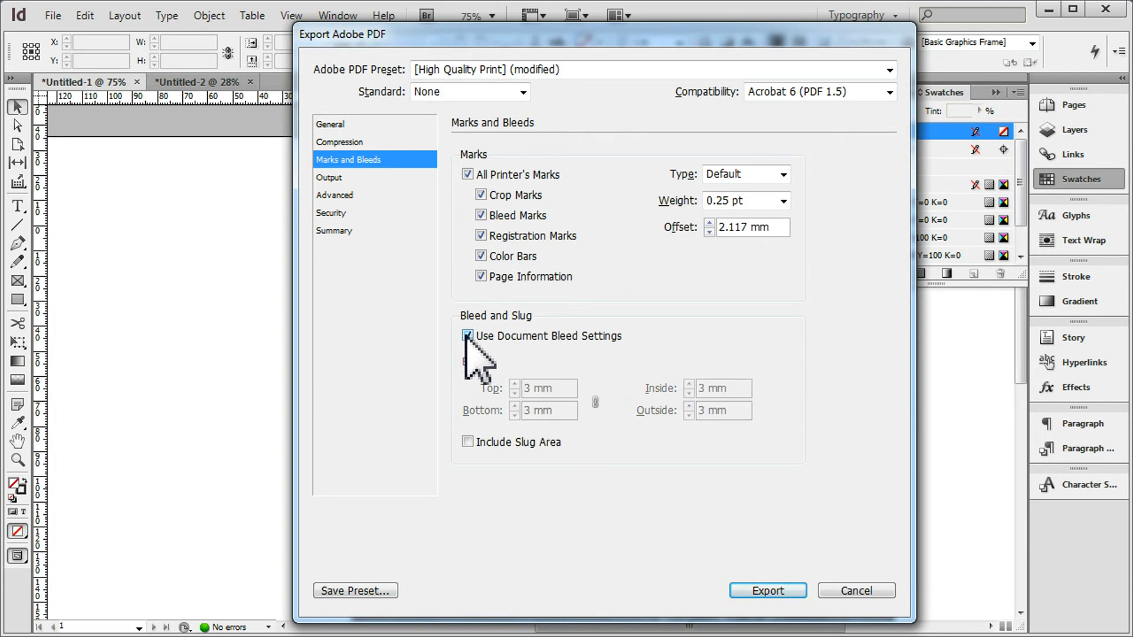
Include the slug area and export the PDF
click(467, 443)
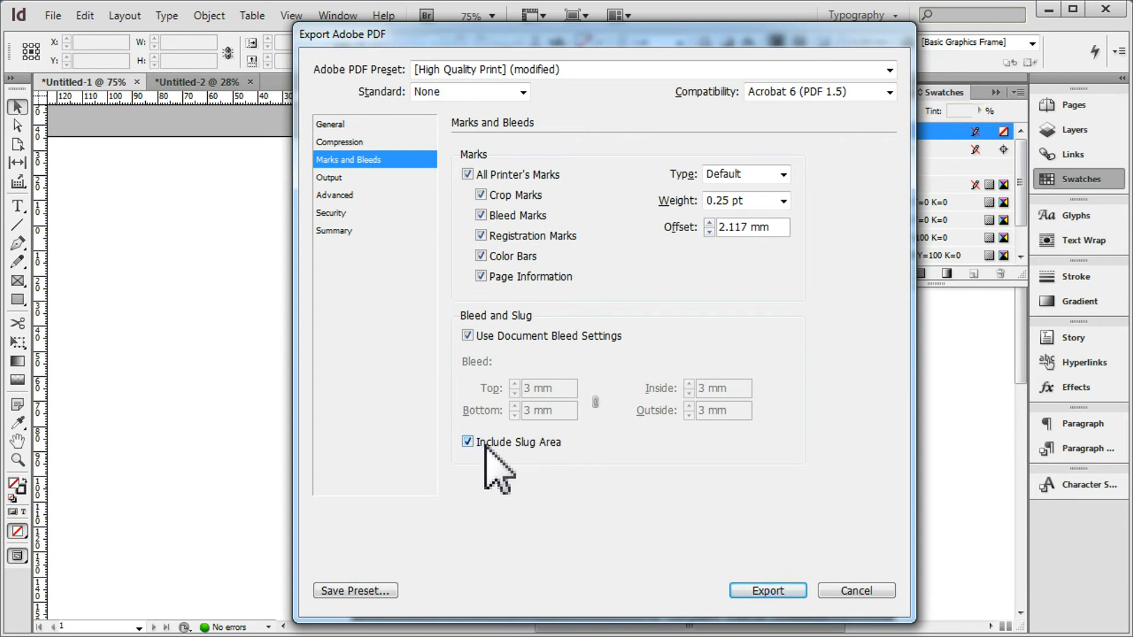
click(767, 590)
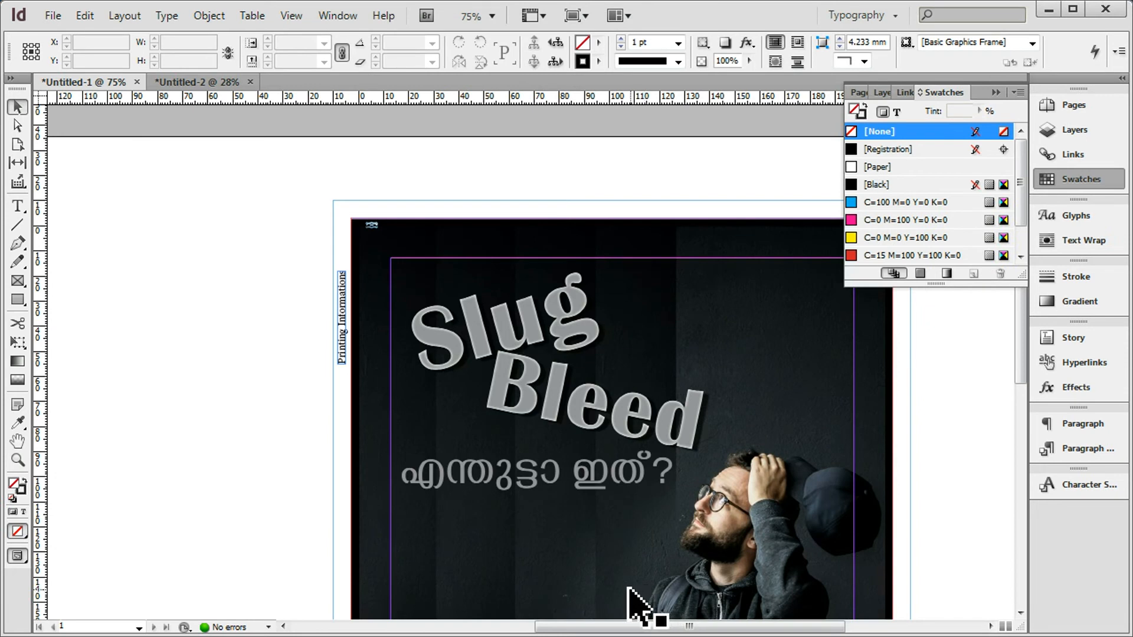
Switch to the Slug and Bleed folder and open SlugBleed output.pdf in Google Chrome
key(alt+Tab)
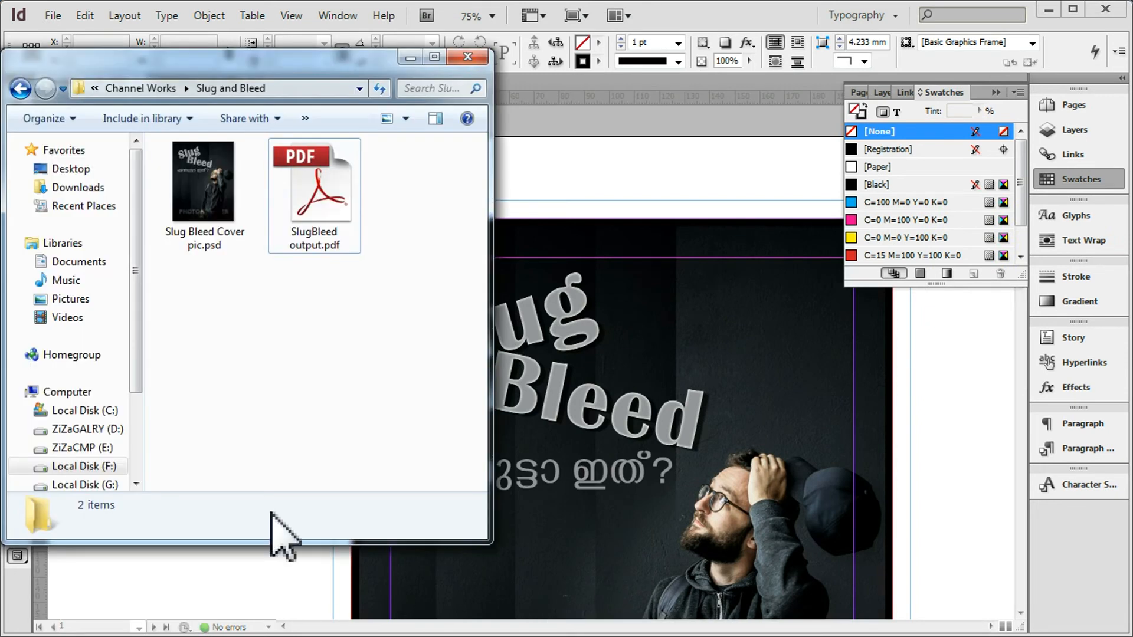
right_click(309, 184)
mouse_move(372, 300)
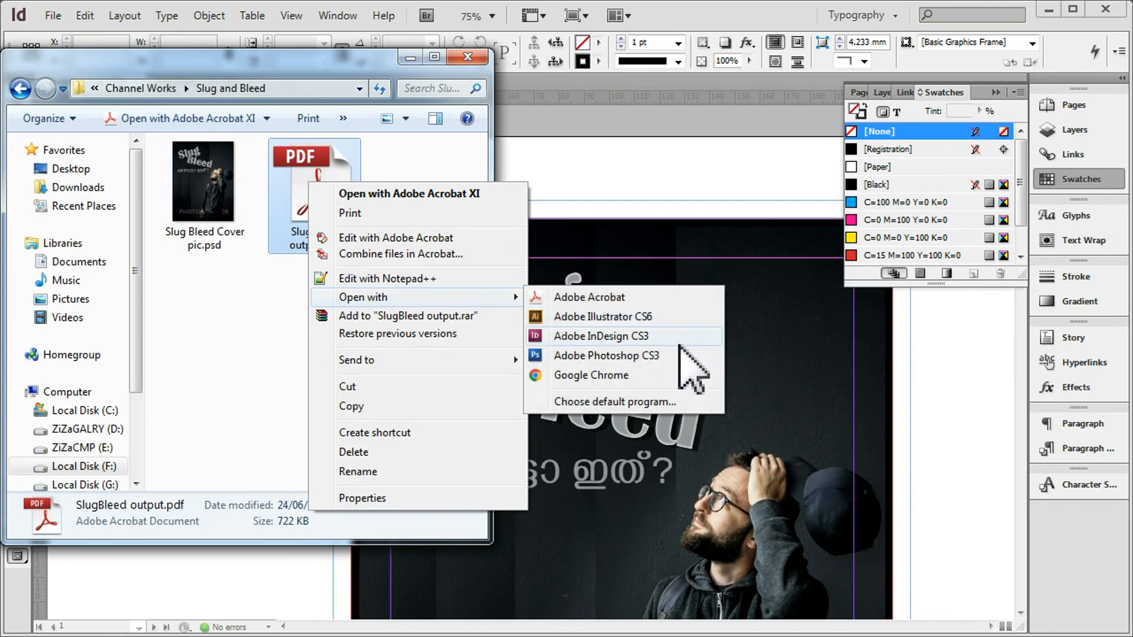
click(575, 479)
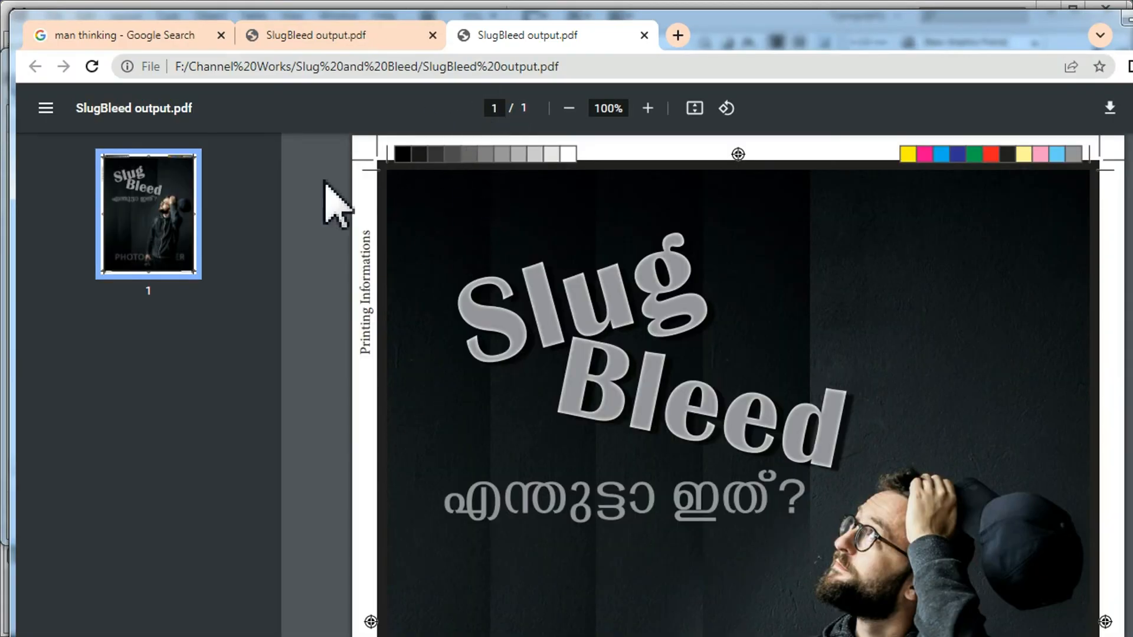
Examine the crop marks, bleed marks and colour bars at the upper-left corner of the exported cover at up to 500% zoom
key(ctrl+plus)
key(ctrl+plus)
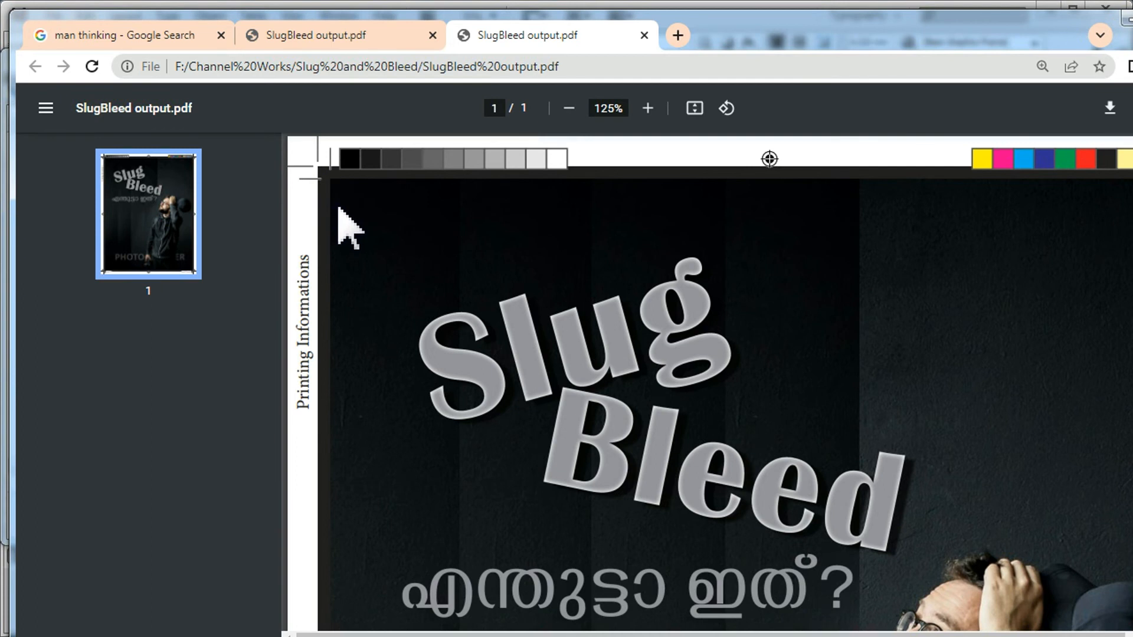
ctrl+scroll(319, 152, up, 5)
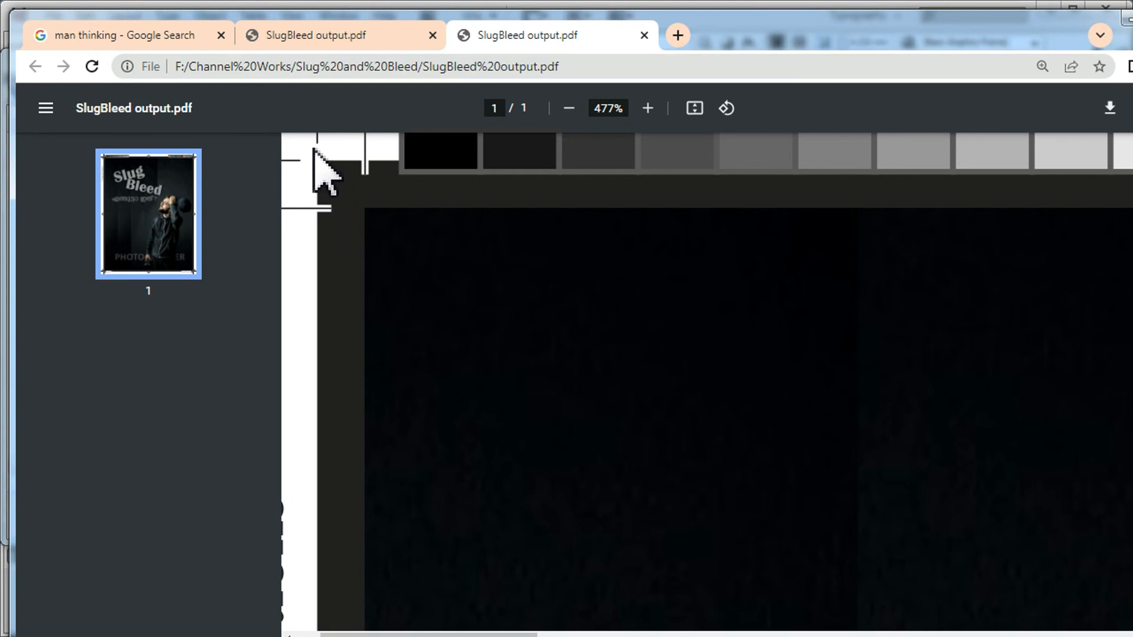
ctrl+scroll(334, 155, up, 1)
scroll(333, 158, down, 1)
scroll(332, 158, up, 4)
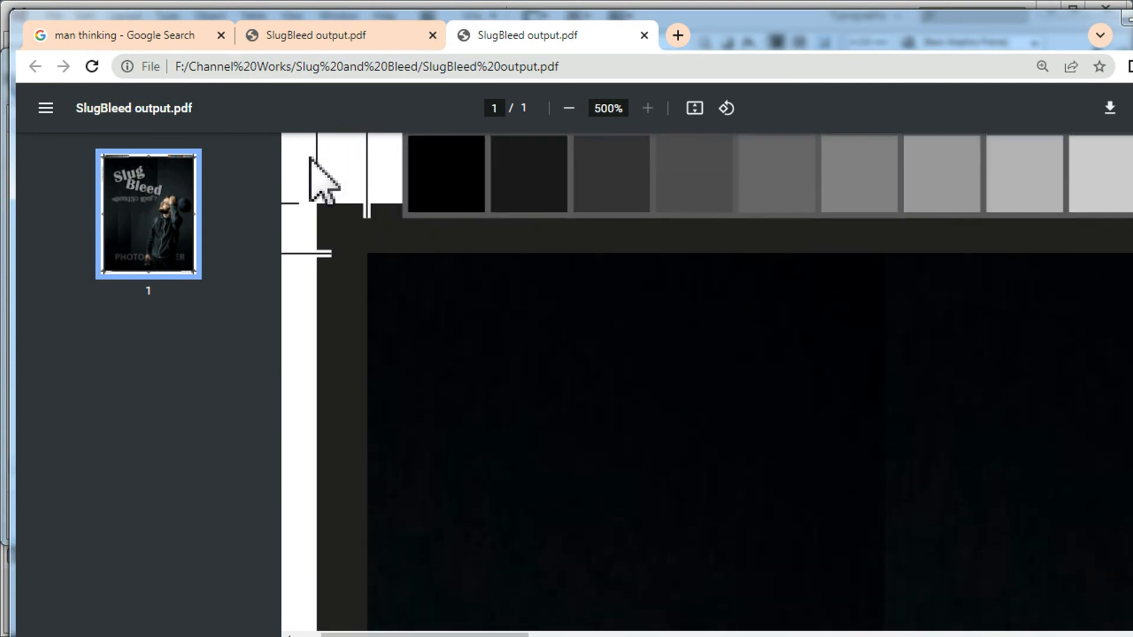
drag(410, 633, 336, 632)
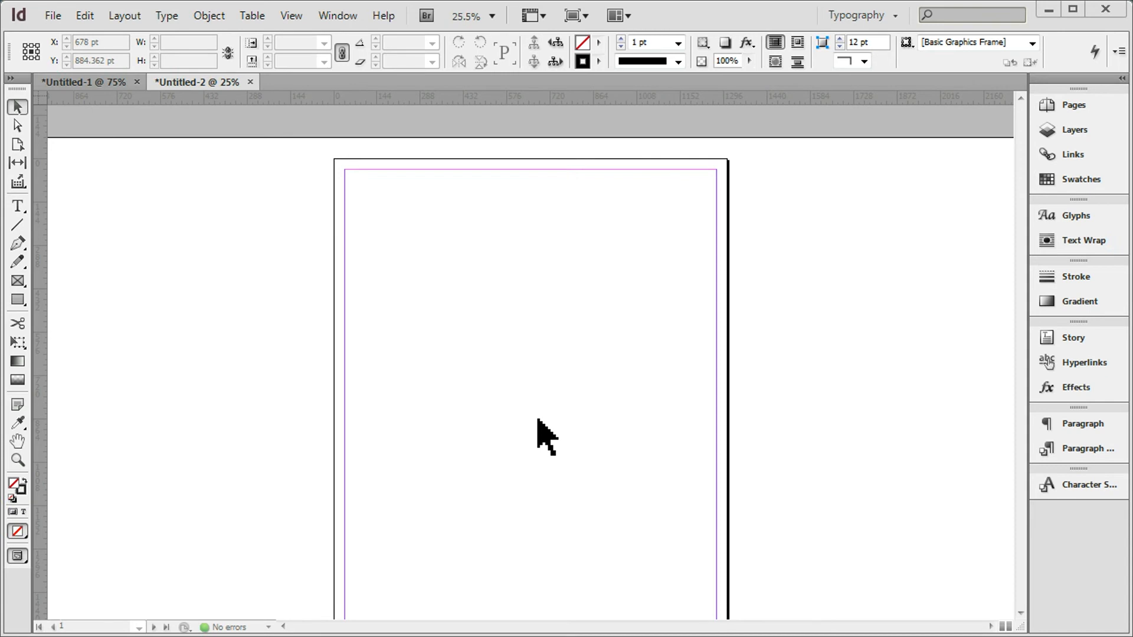
Draw a rectangle frame covering the whole page, about 1308.6 pt wide and 1648.7 pt high
click(18, 299)
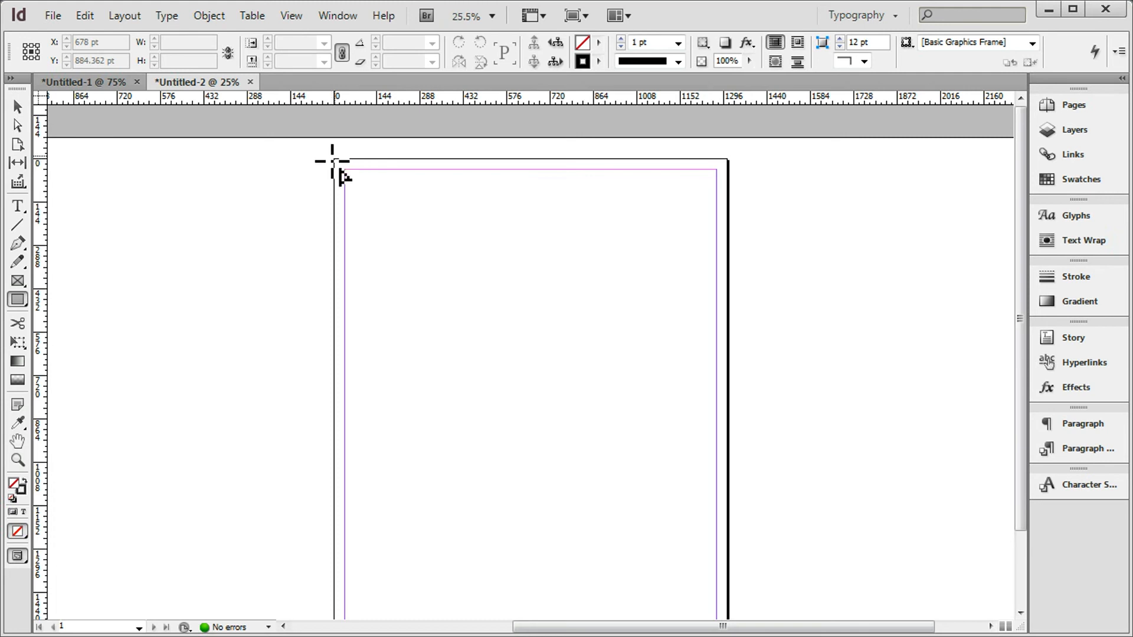
drag(331, 159, 709, 567)
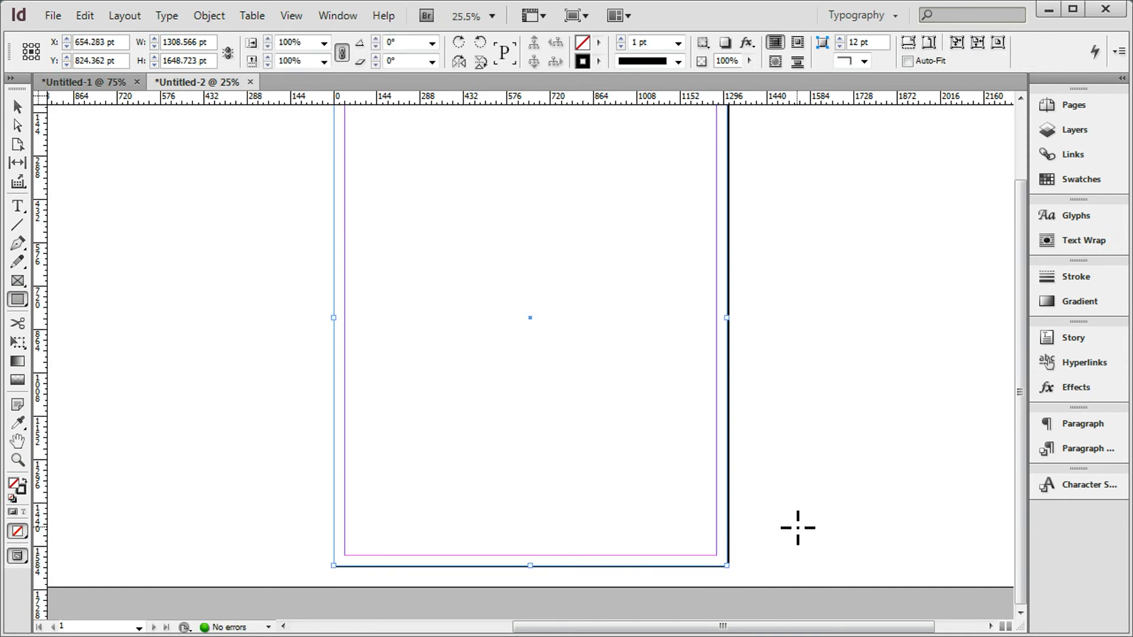
scroll(417, 250, up, 2)
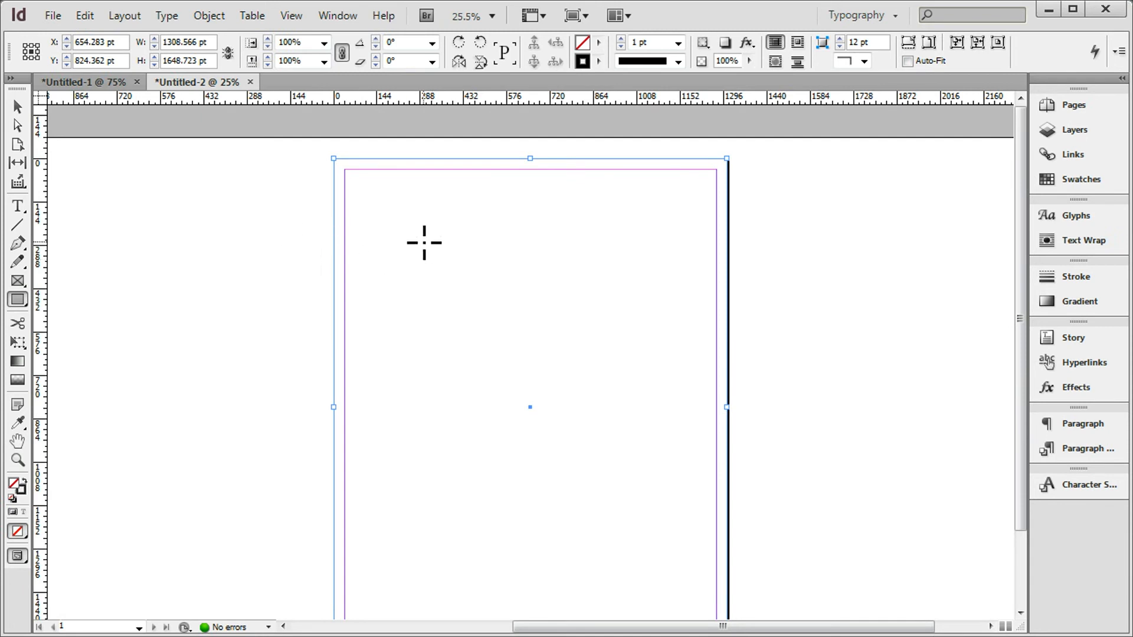
Run the MakeGrid.jsx script on the page-sized frame with 2 rows, 2 columns and both gutters set to 0 pt
click(359, 16)
mouse_move(357, 471)
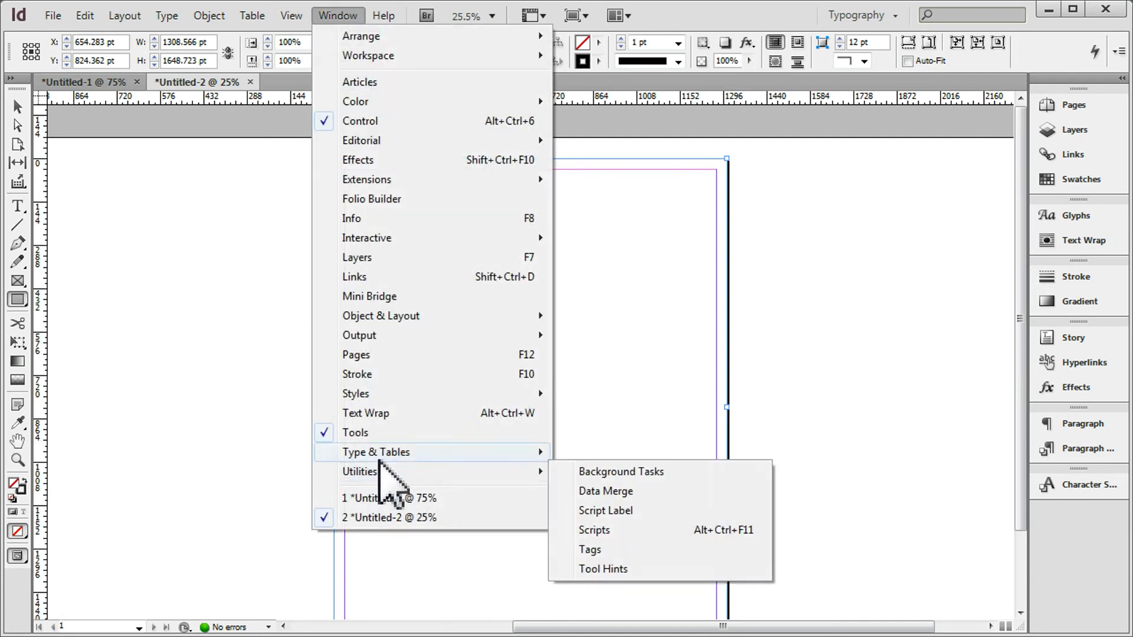
click(609, 531)
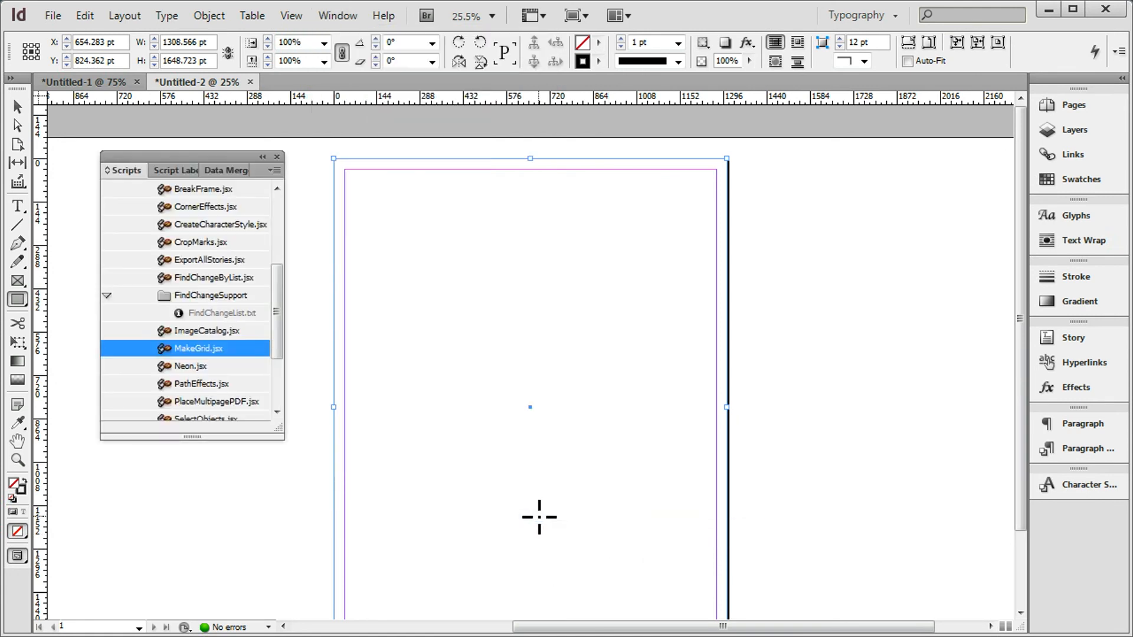
double_click(200, 349)
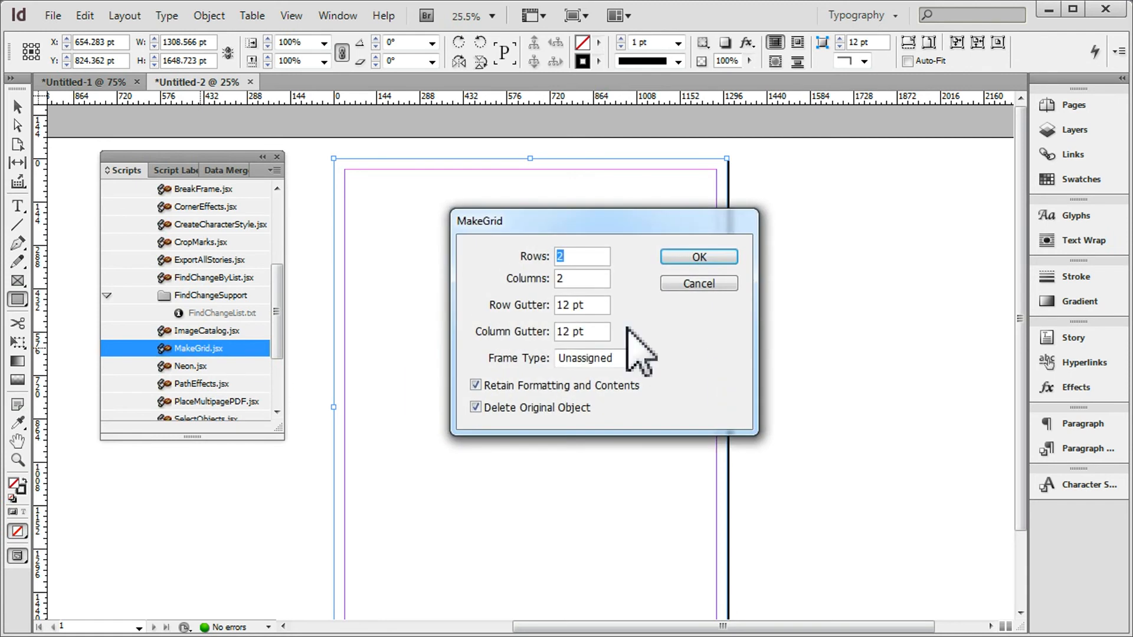
click(586, 307)
text(0)
click(589, 335)
text(0)
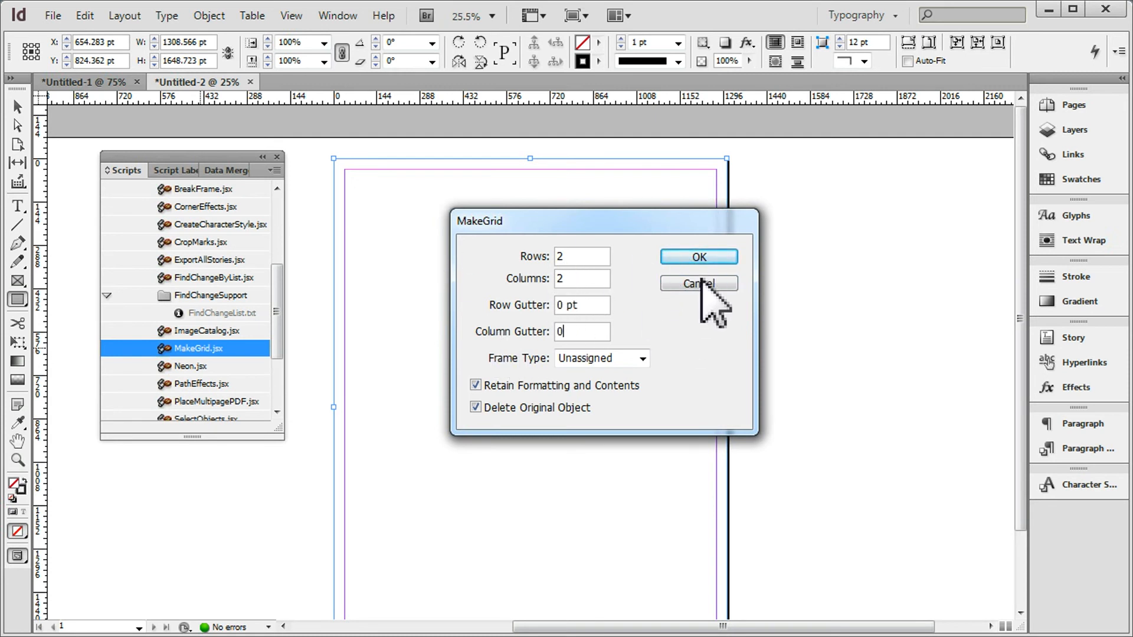
click(702, 258)
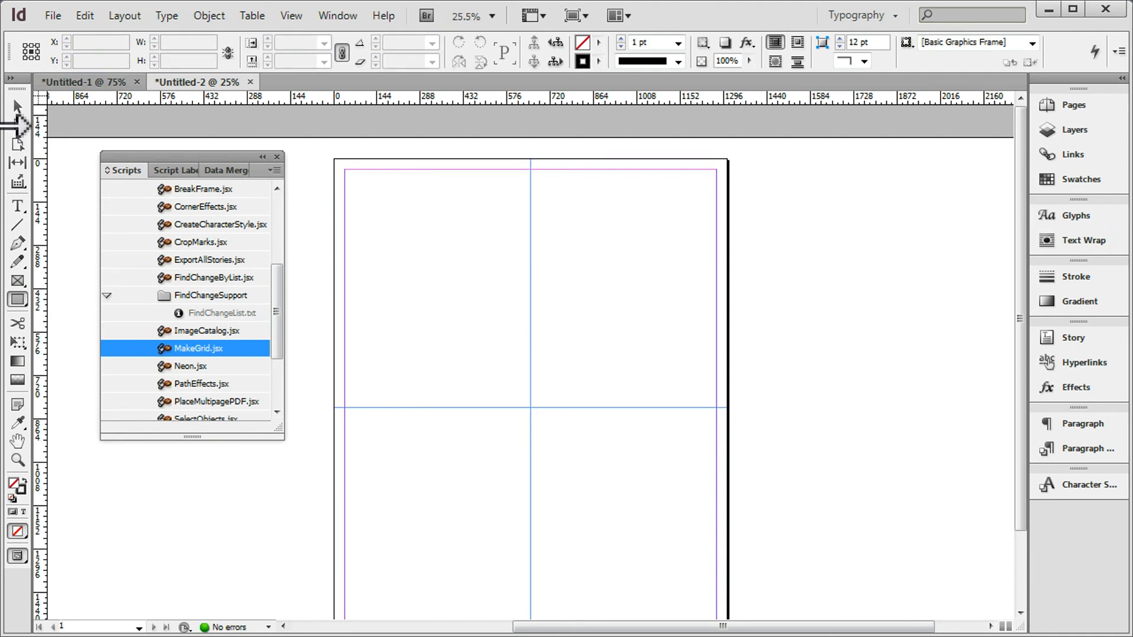
Close the Scripts panel and check the new grid by selecting its frames one after another
drag(310, 231, 311, 230)
click(685, 329)
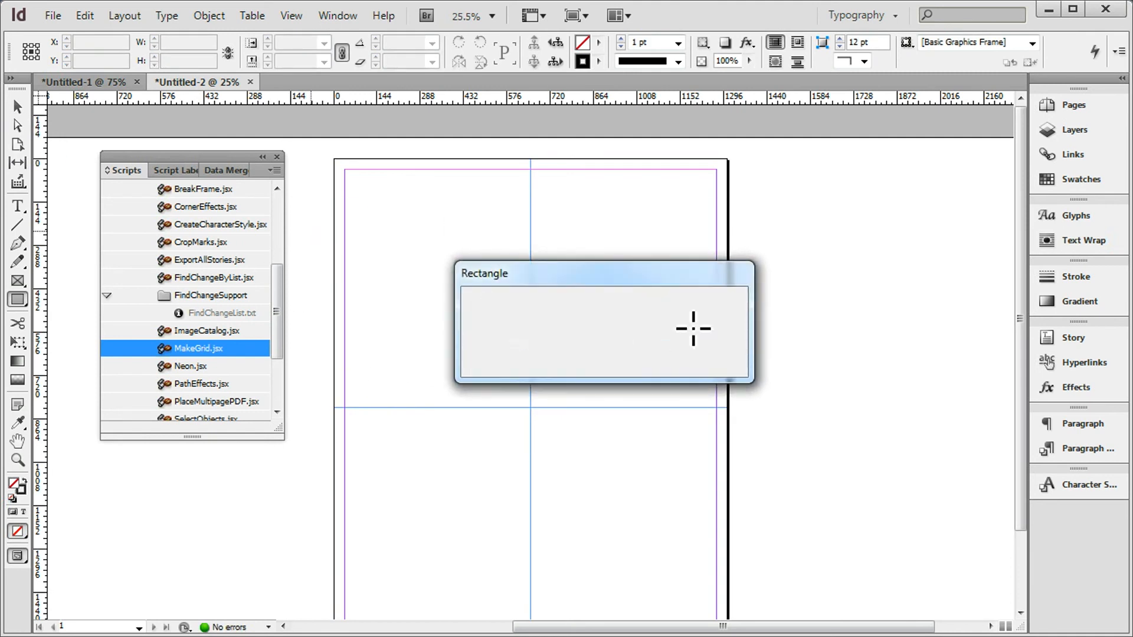
click(277, 156)
key(v)
drag(276, 215, 479, 331)
drag(804, 347, 607, 240)
drag(786, 529, 567, 474)
drag(247, 470, 448, 540)
Place SlugBleed output.pdf into the upper-left and upper-right frames of the grid
drag(262, 236, 448, 348)
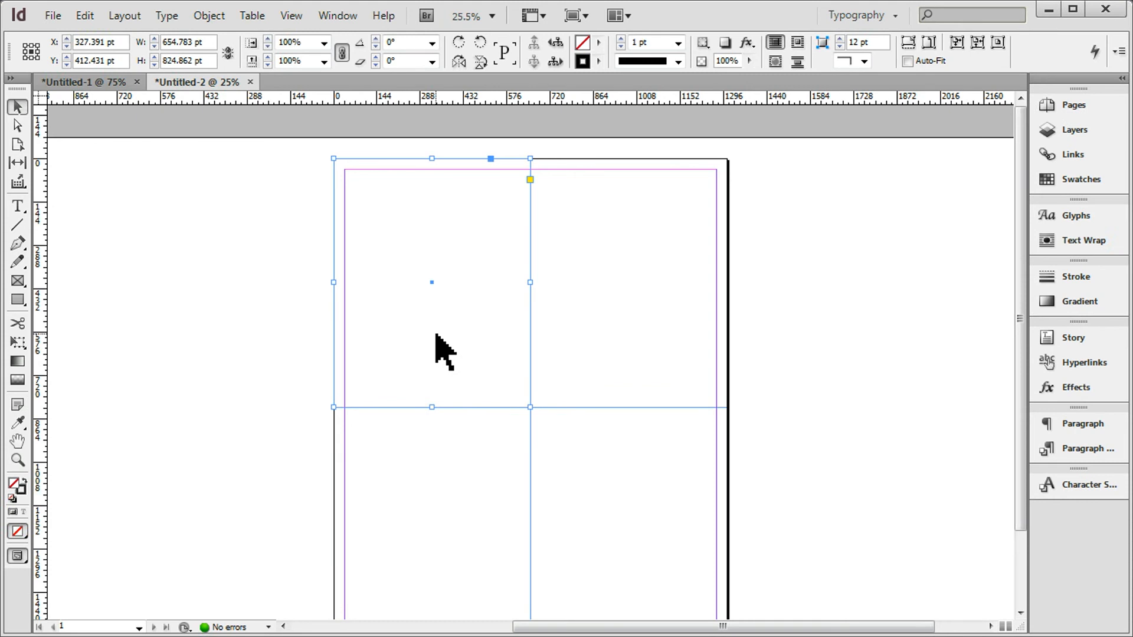
key(ctrl+d)
double_click(614, 203)
click(657, 298)
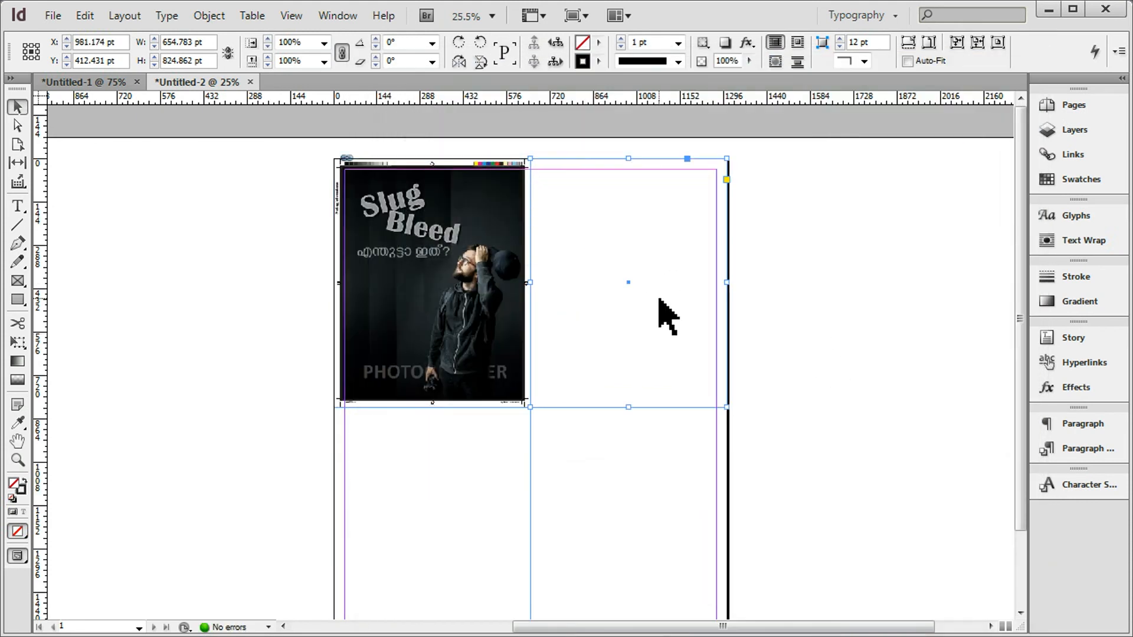
key(ctrl+d)
double_click(608, 192)
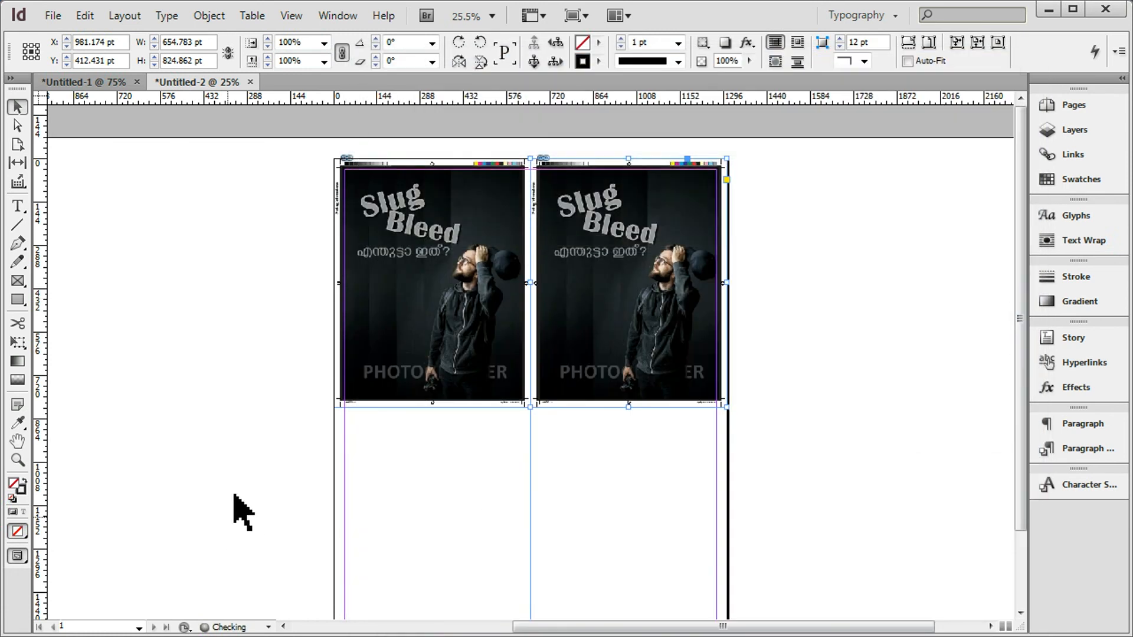
Place SlugBleed output.pdf into the two lower frames of the grid
click(457, 539)
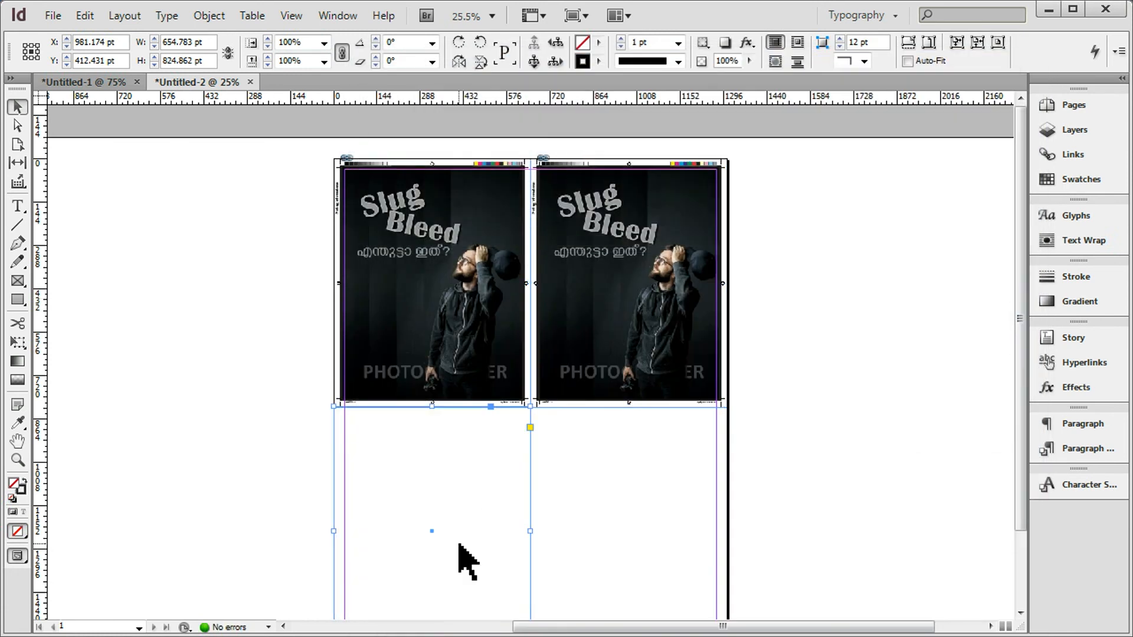
key(ctrl+d)
double_click(613, 204)
click(627, 457)
key(ctrl+d)
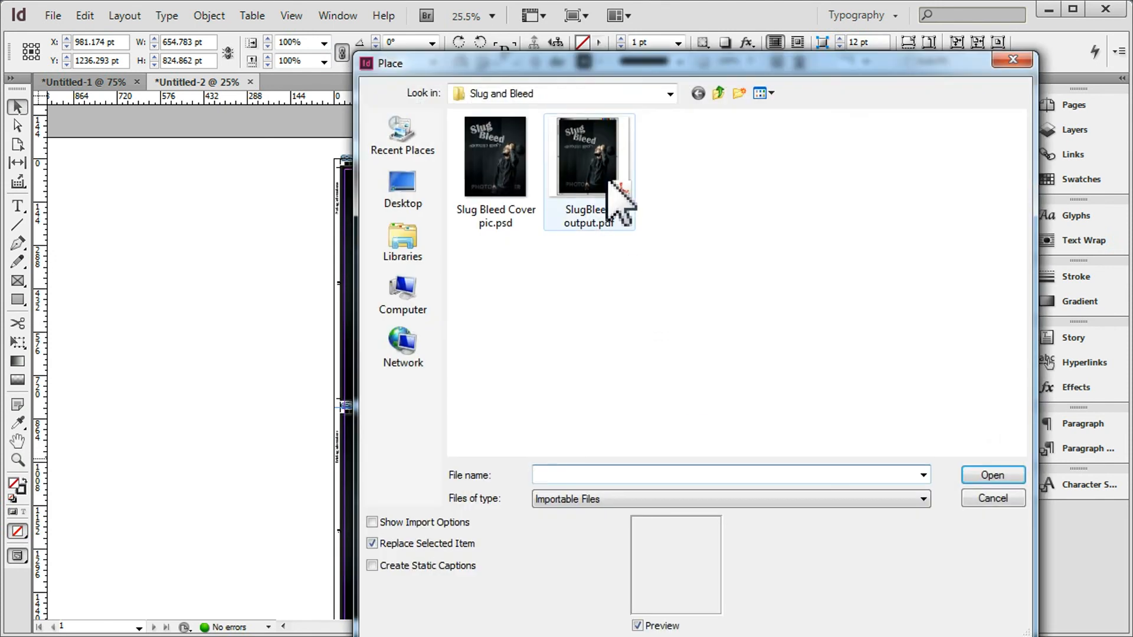
double_click(607, 233)
Export the sheet of four covers as an Adobe PDF (Print) file named "Exprort portion" in the Slug and Bleed folder
scroll(647, 450, up, 5)
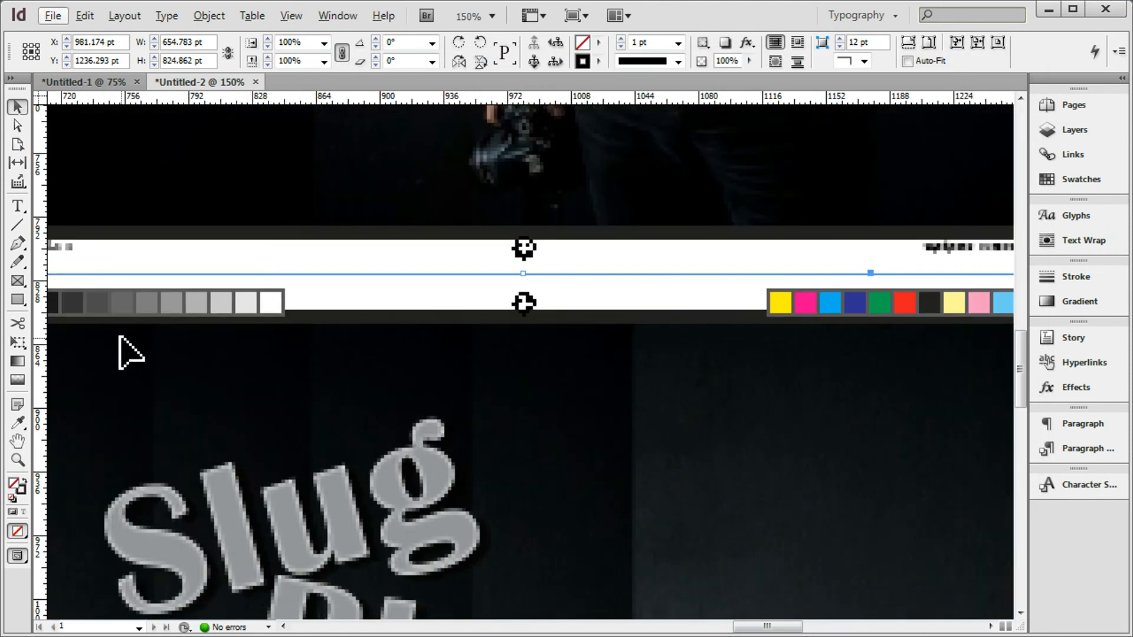
scroll(228, 361, left, 2)
scroll(560, 318, down, 2)
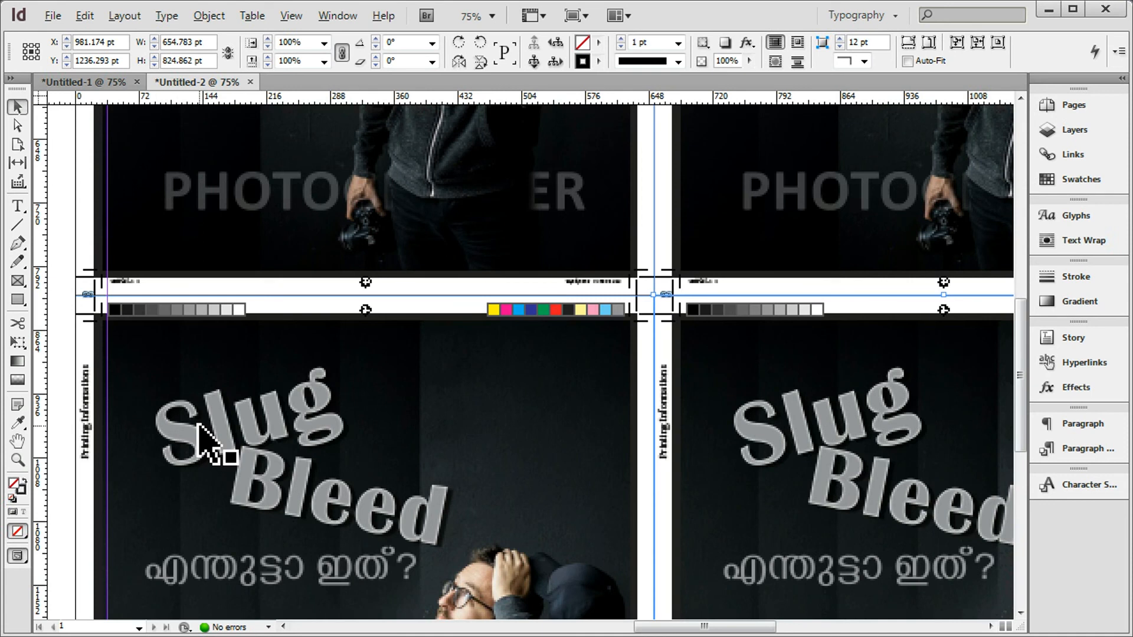
scroll(203, 442, down, 3)
scroll(381, 406, up, 2)
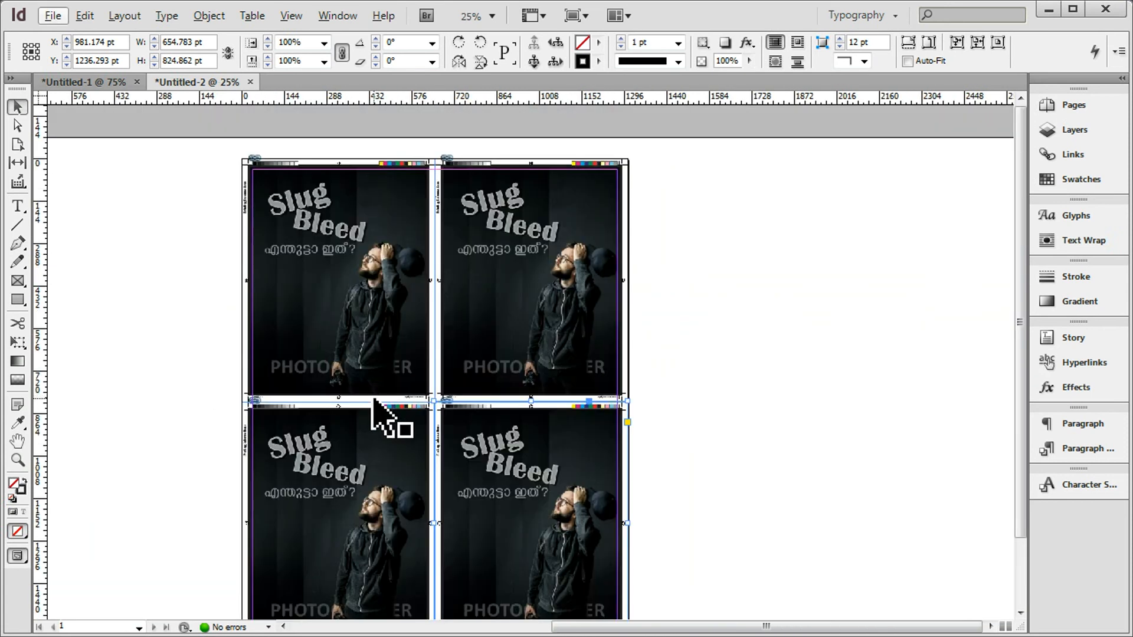
key(ctrl+s)
click(1010, 563)
key(ctrl+e)
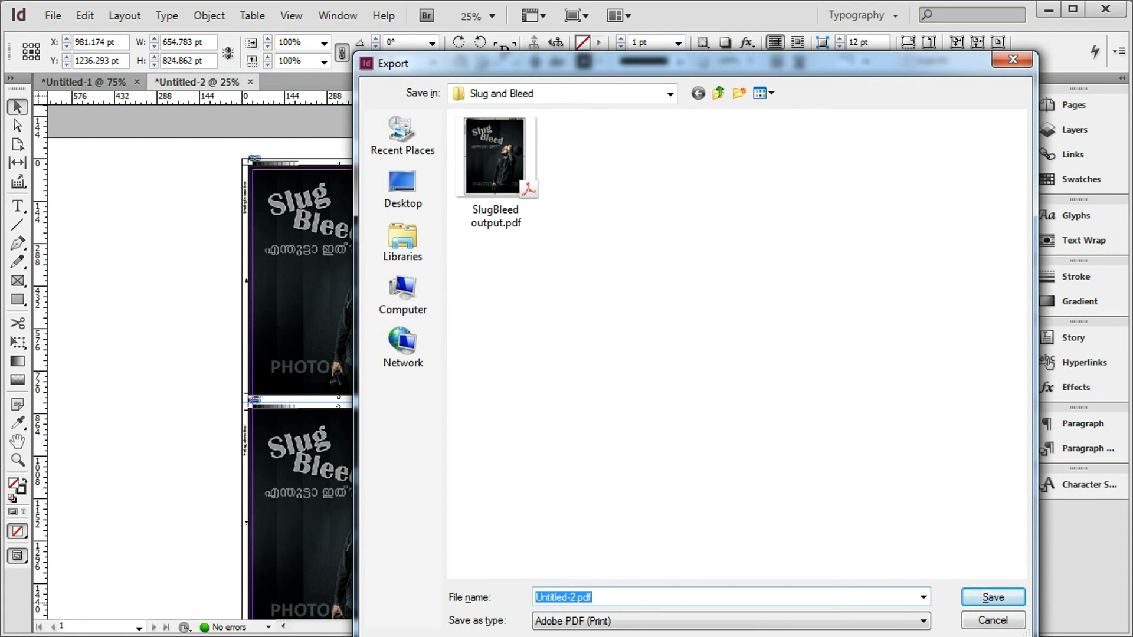
text(Exprort portion)
key(Return)
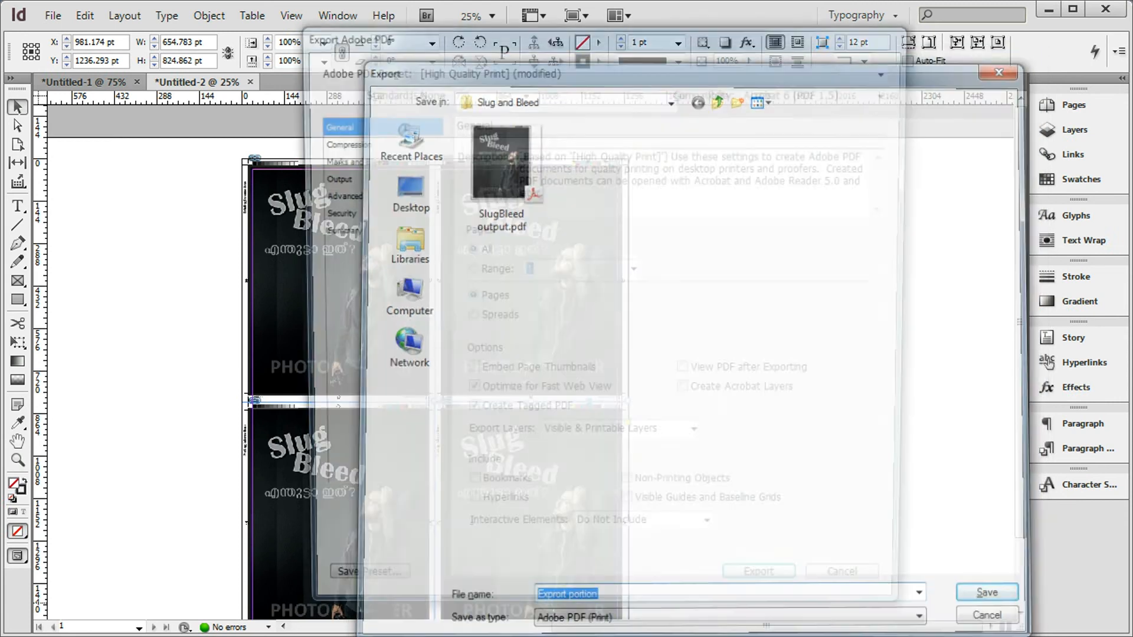
Apply the [High Quality Print] preset to the PDF export and check its marks and bleed settings
click(485, 65)
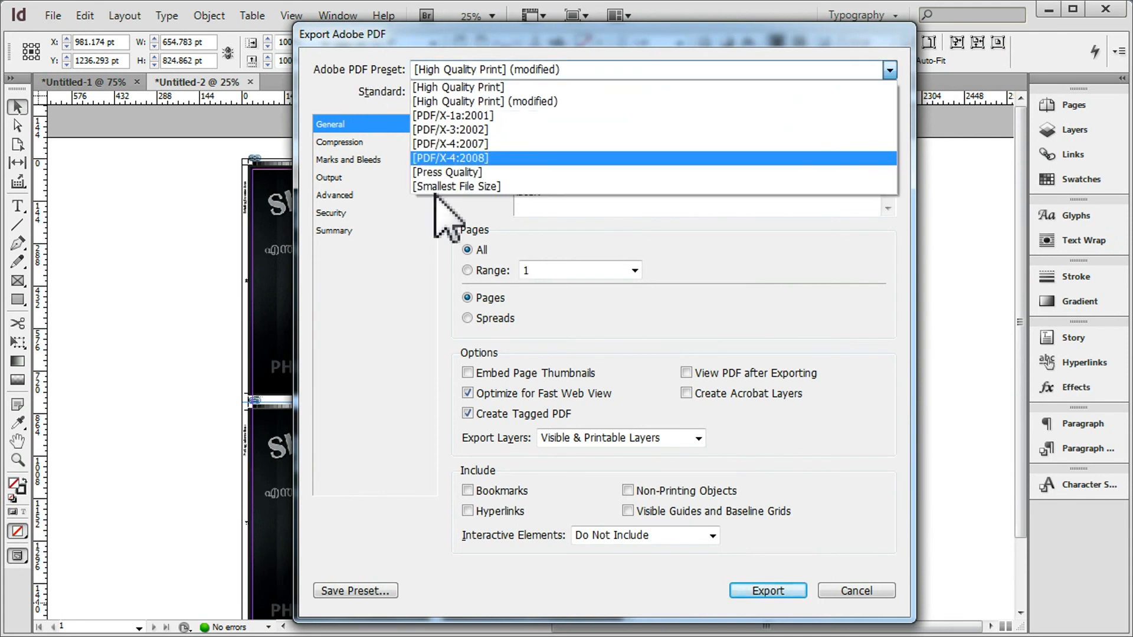
click(437, 84)
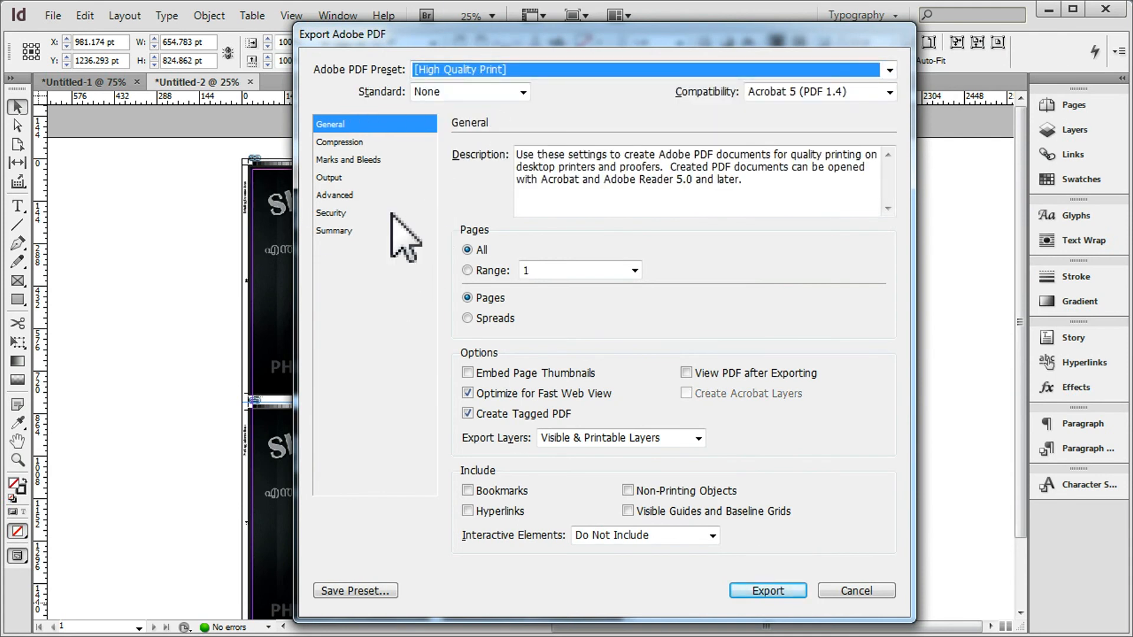
click(356, 163)
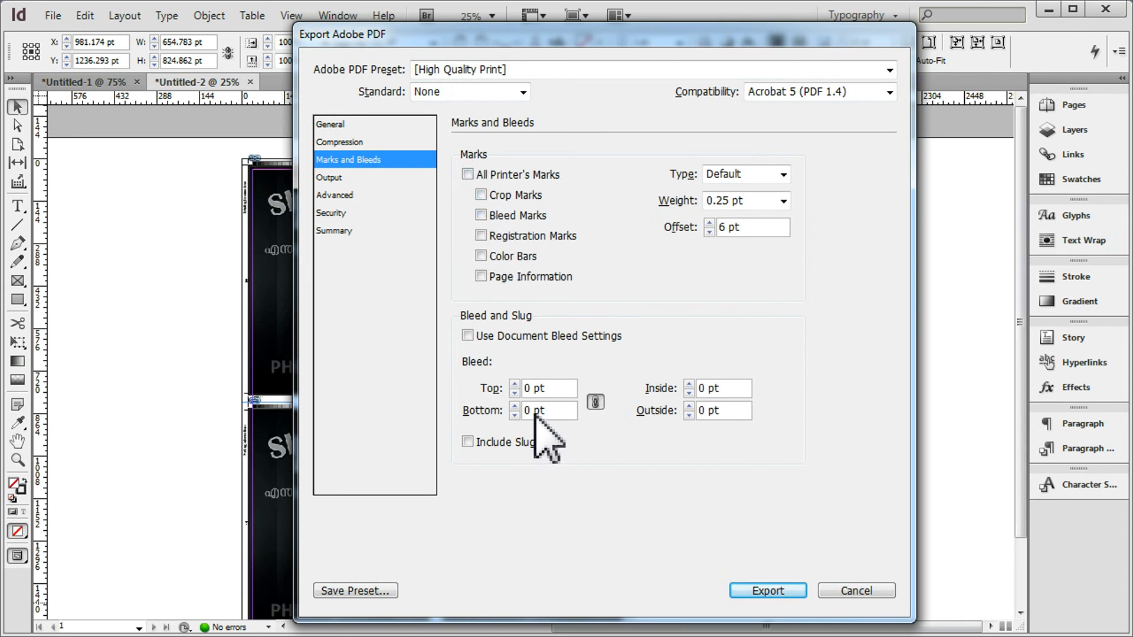
click(342, 125)
click(508, 70)
click(493, 84)
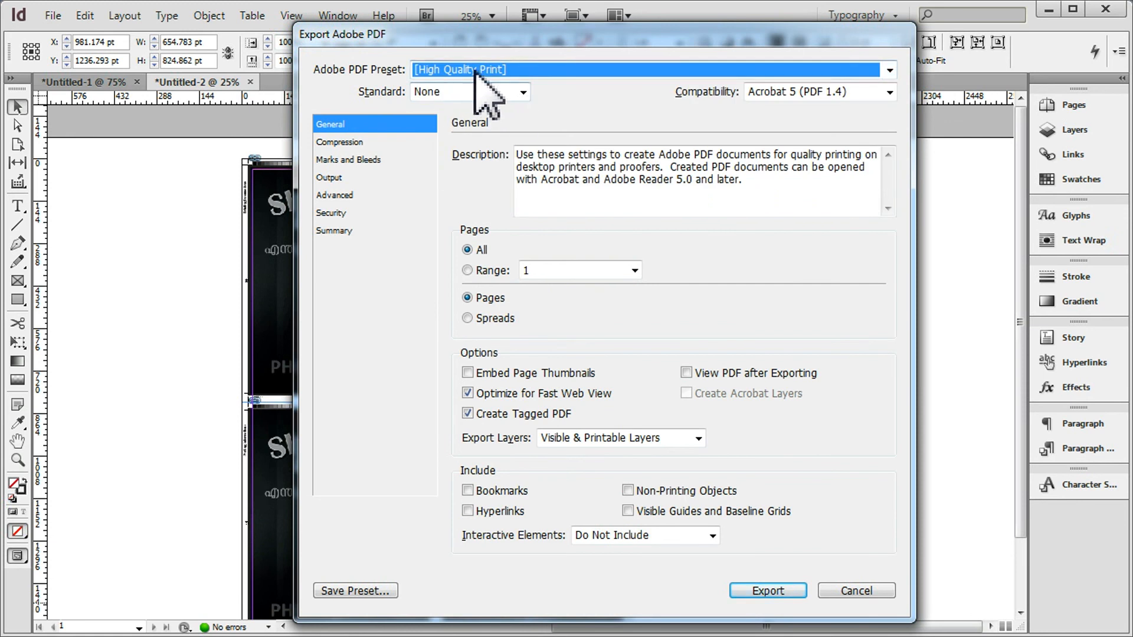
Set the PDF compatibility to Acrobat 6 (PDF 1.5) and export the file
click(758, 95)
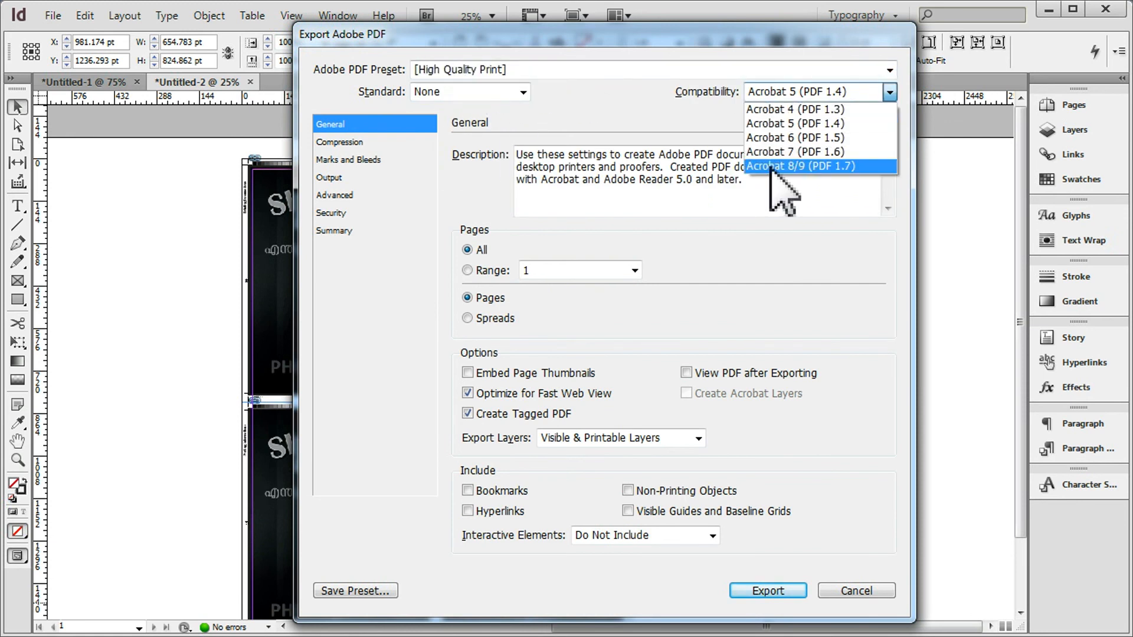
click(796, 137)
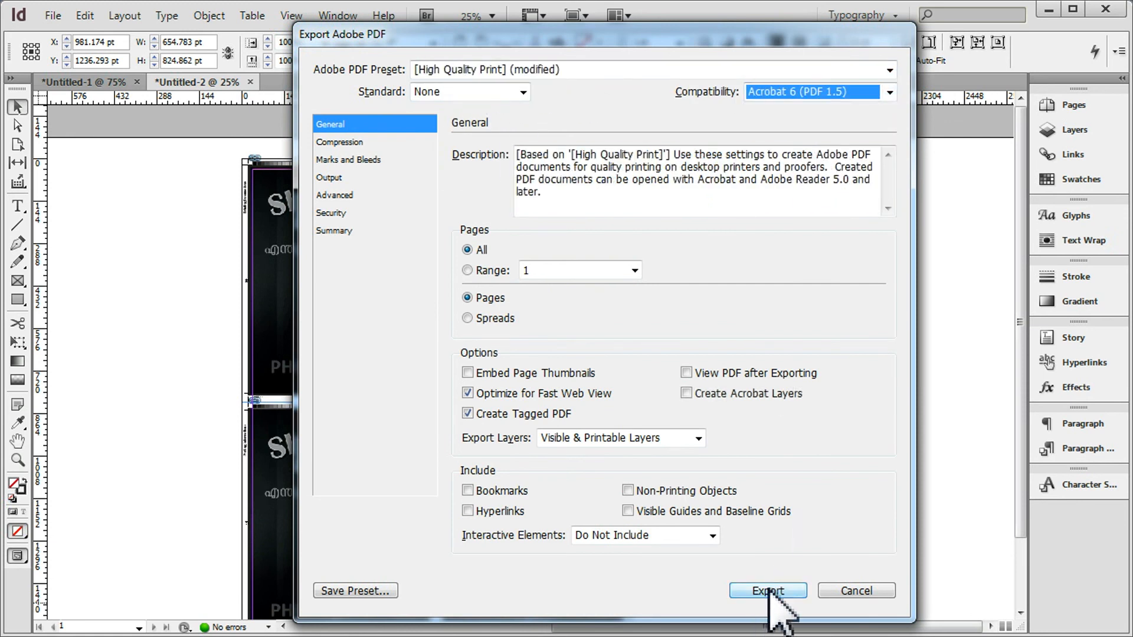
click(769, 591)
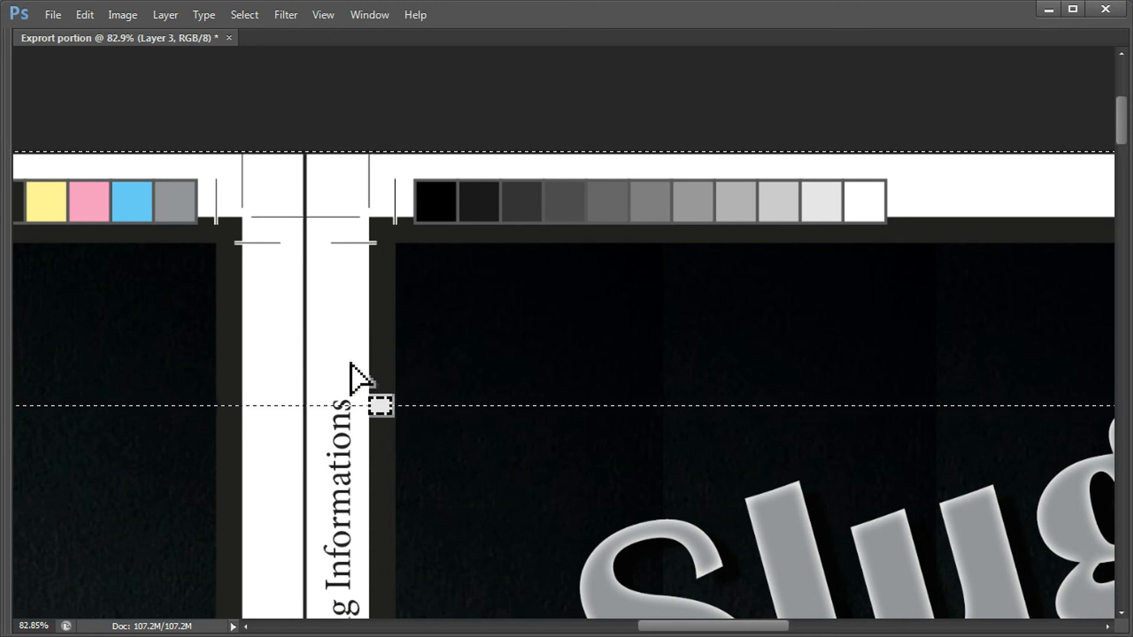
In Photoshop, align the selection's lower edge with the upper bleed marks and fill it with the foreground colour on Layer 2
drag(370, 374, 351, 190)
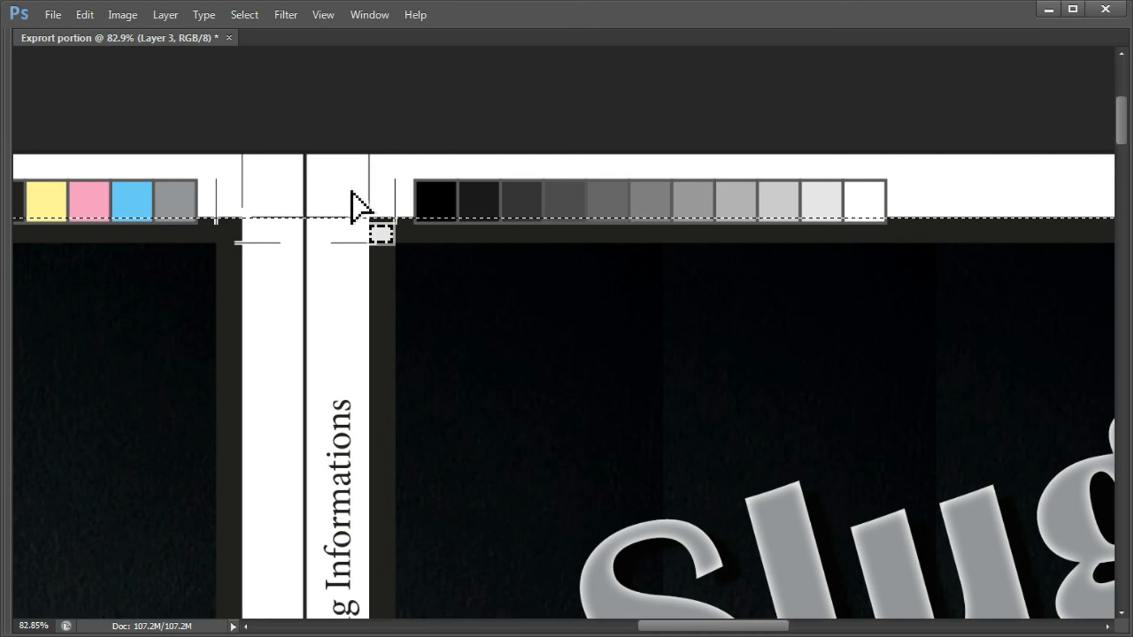
drag(355, 186, 328, 185)
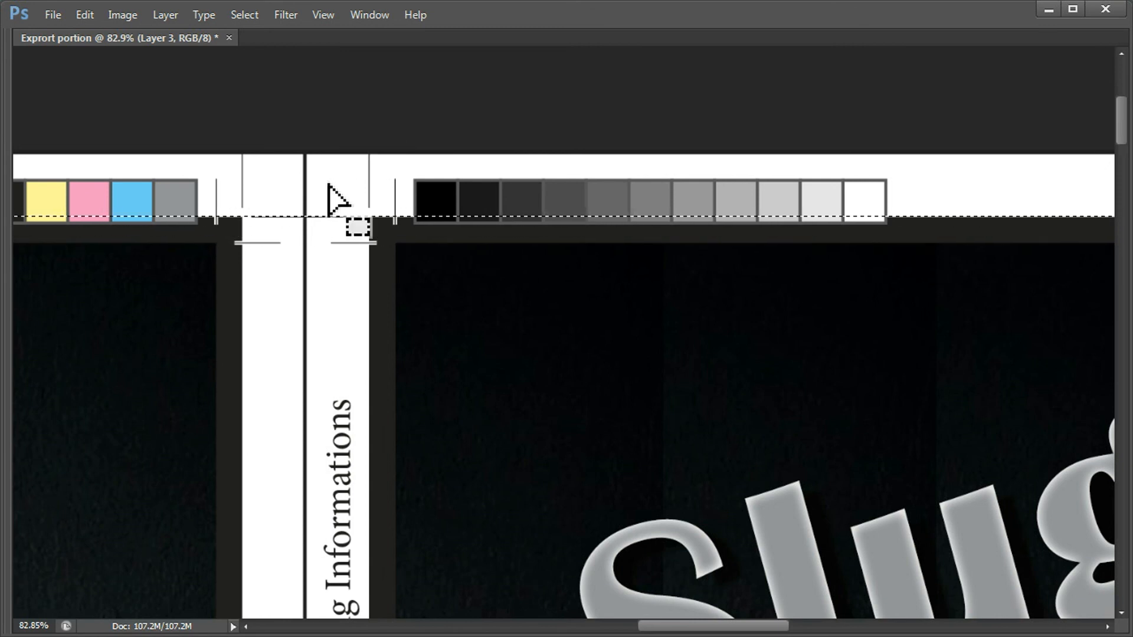
key(alt+BackSpace)
key(v)
right_click(328, 184)
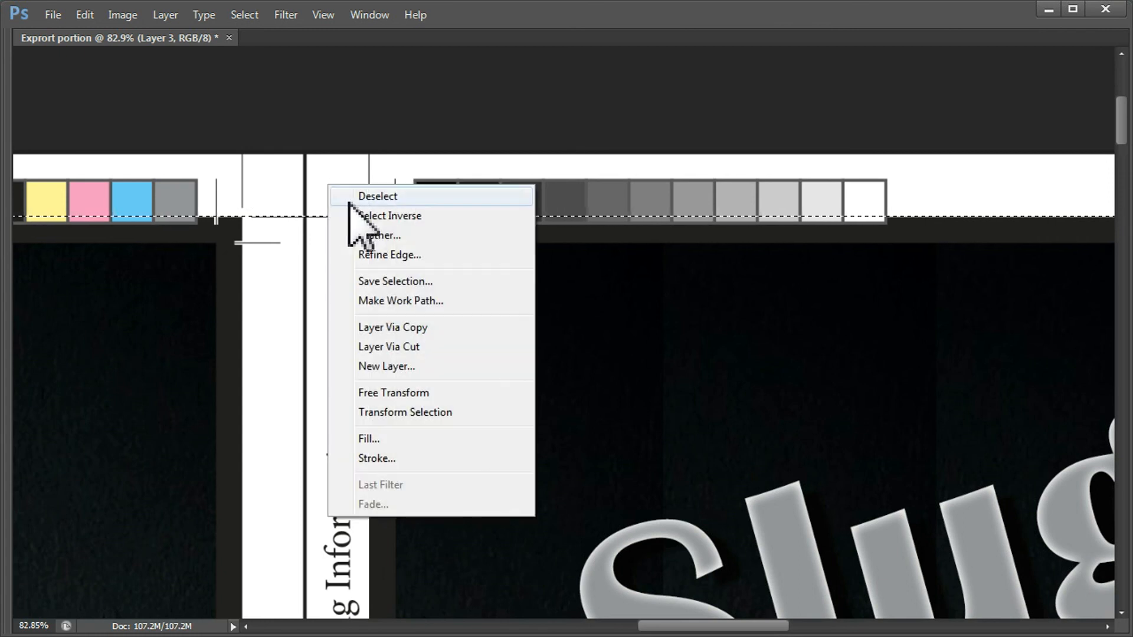
right_click(329, 179)
click(363, 190)
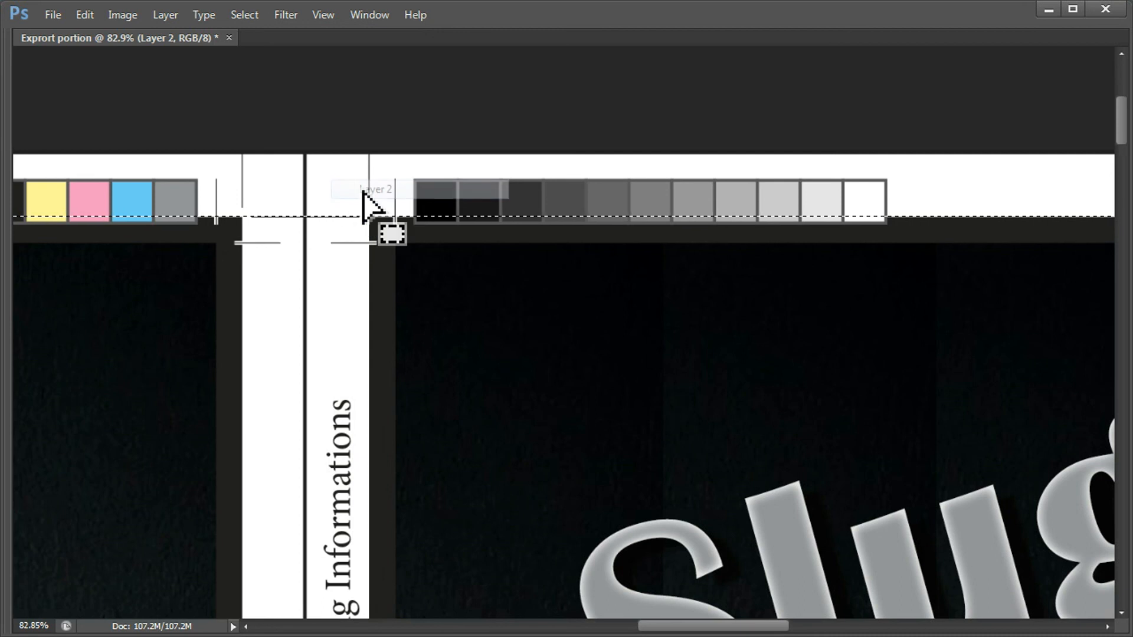
key(alt+BackSpace)
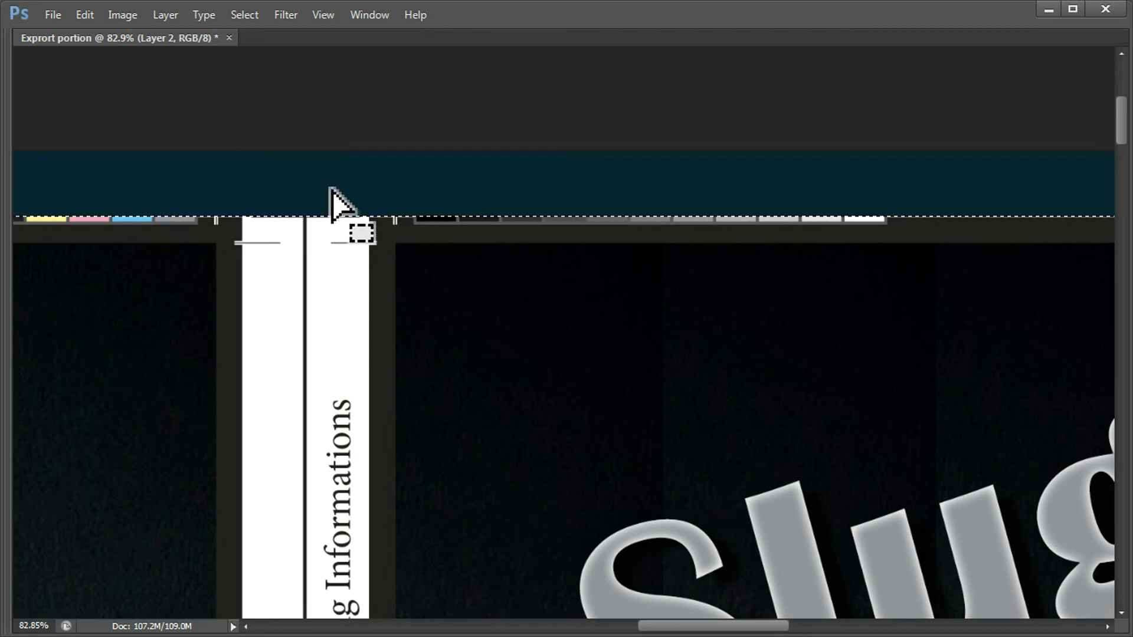
Move the selection down until its lower edge meets the crop marks at the trim line and fill it with the foreground colour
key(shift+Down)
key(shift+Down)
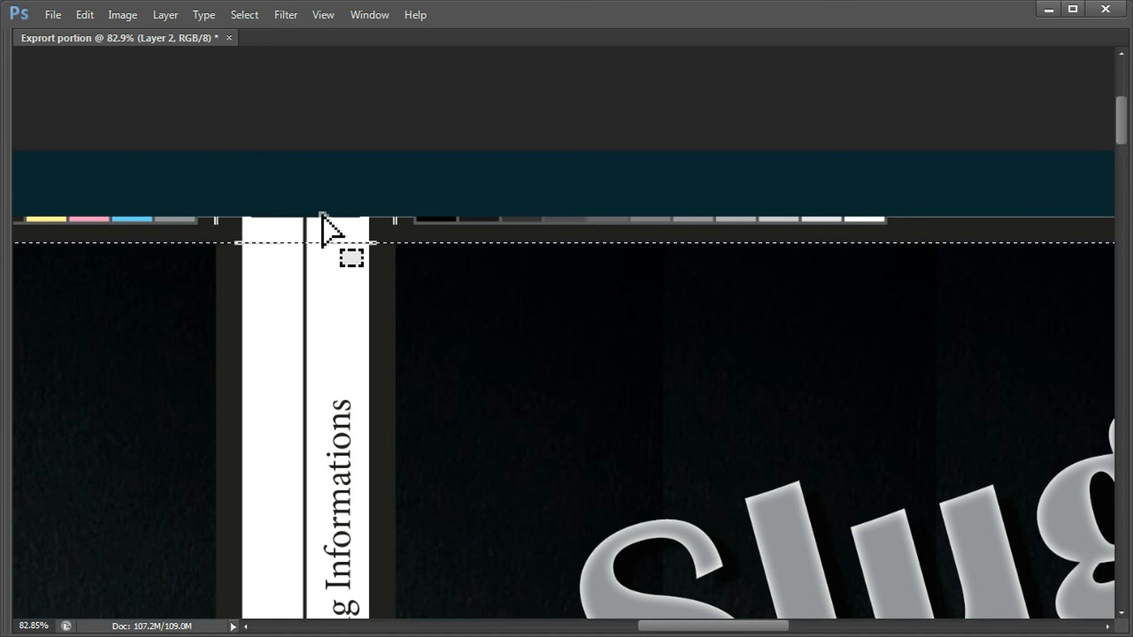
key(alt+BackSpace)
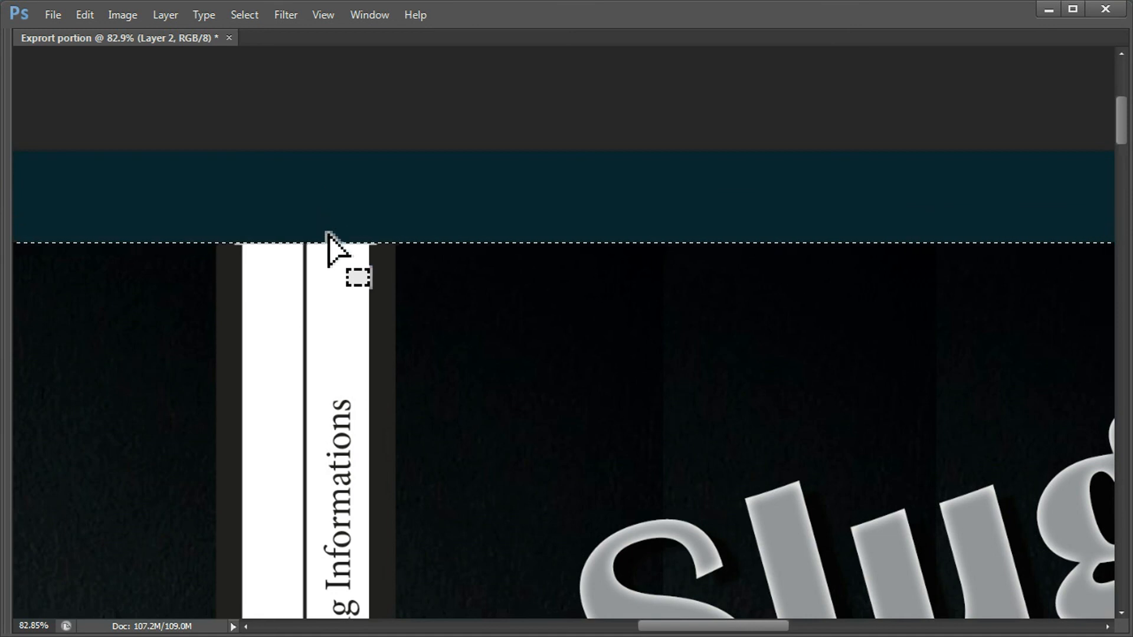
Undo the last fill, nudge the selection up 9 pixels so it stops just short of the trim line, and refill it
scroll(329, 283, left, 2)
key(ctrl+z)
key(Up)
key(Up)
key(Up)
key(Up)
key(Up)
key(Up)
key(Up)
key(Up)
key(Up)
key(alt+BackSpace)
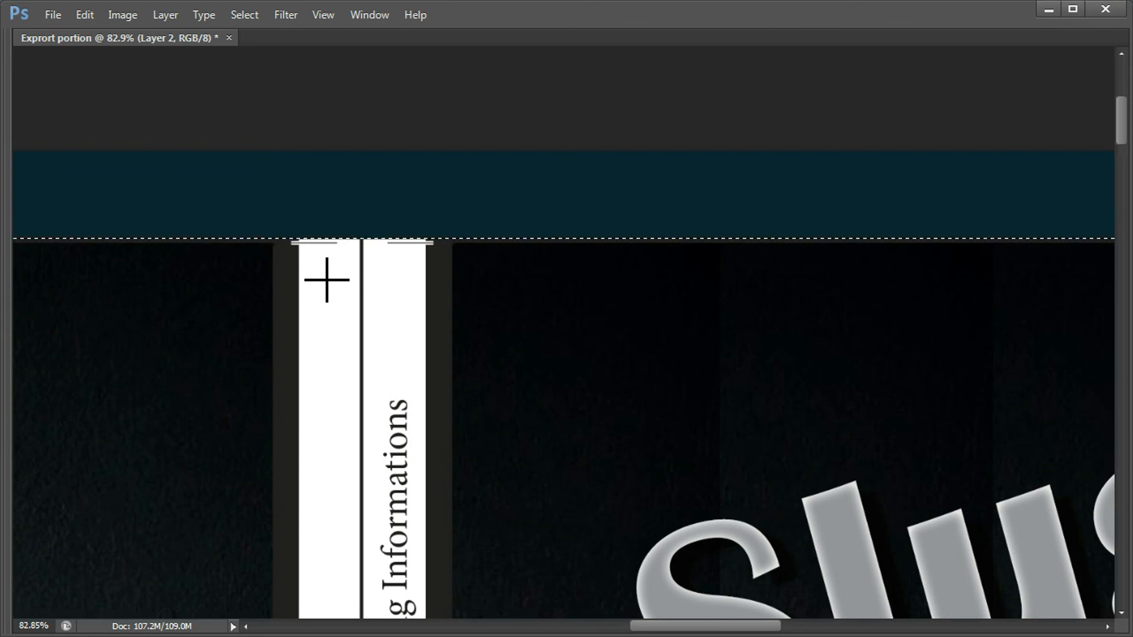
scroll(295, 260, left, 2)
scroll(300, 239, up, 5)
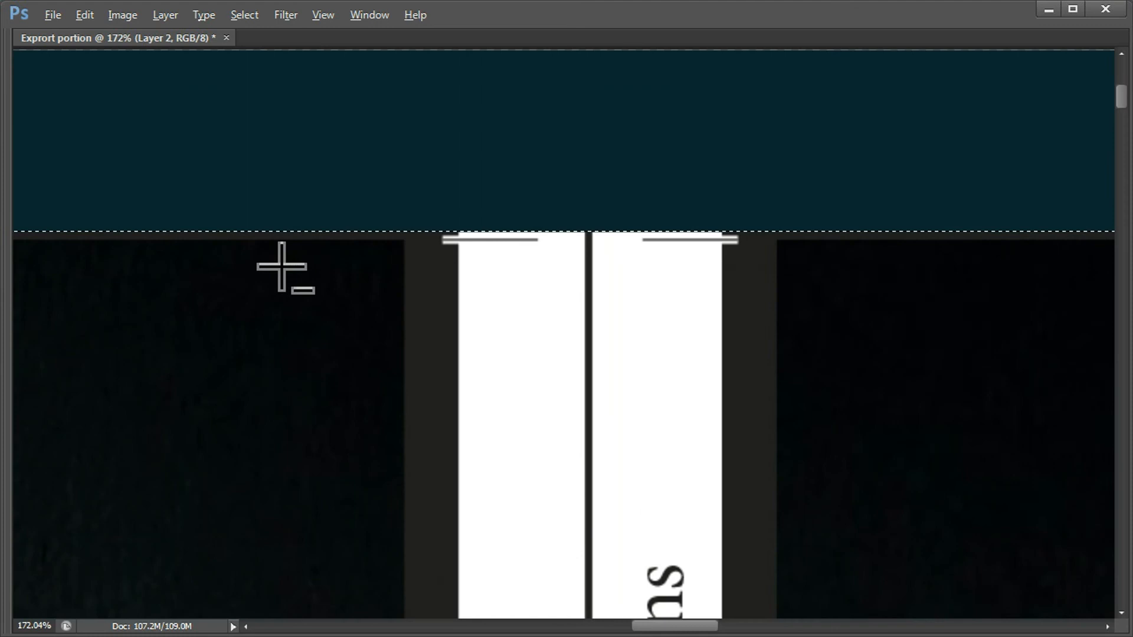